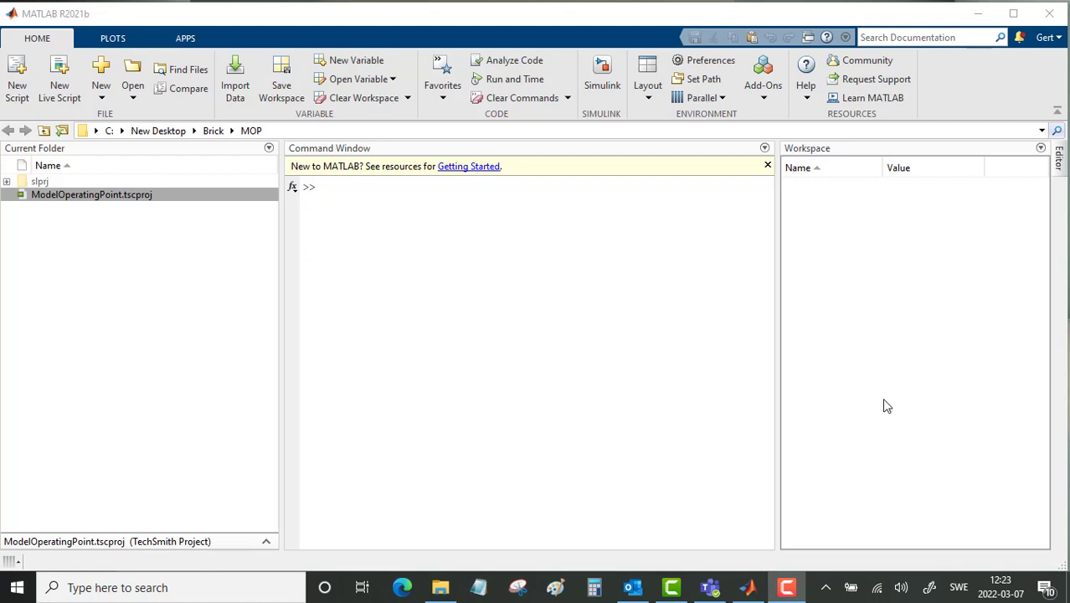
# Step: Create a new blank Simulink model from the Simulink Start Page
pyautogui.click(603, 73)
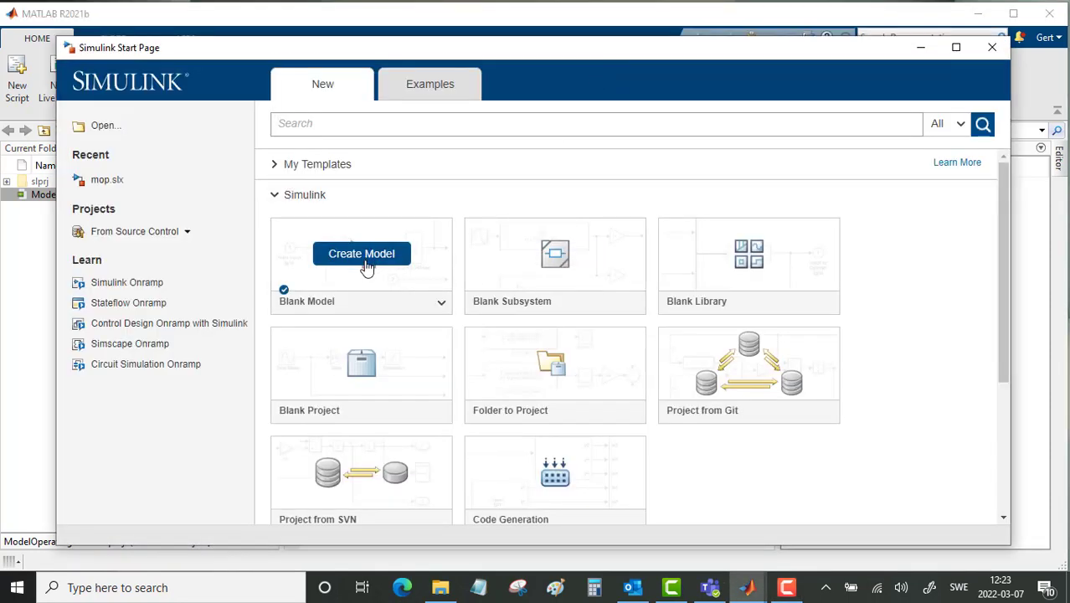
pyautogui.click(366, 266)
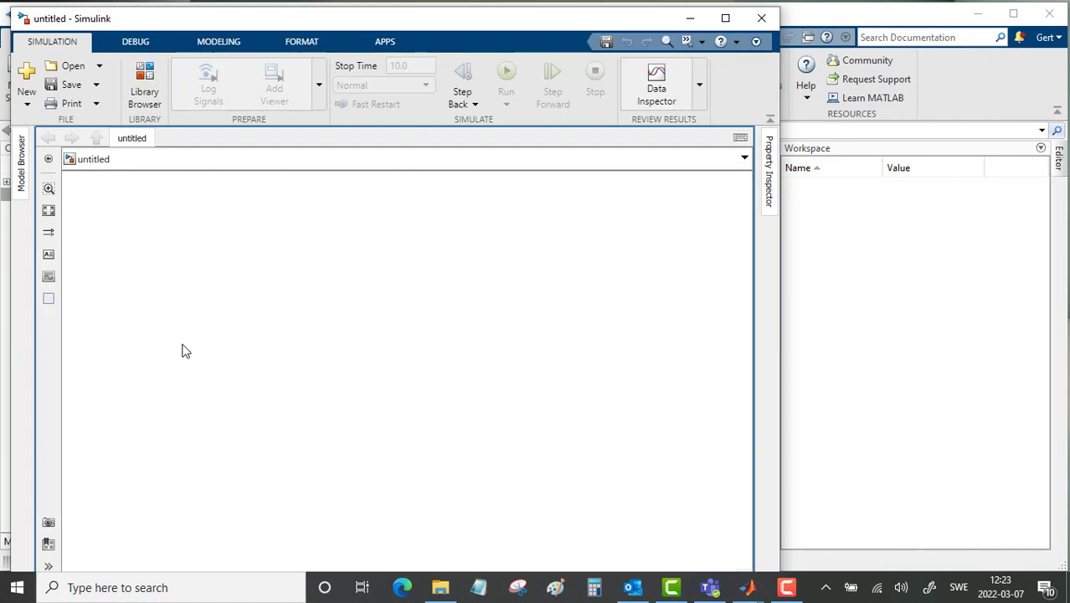
# Step: Insert a Ramp block with default slope 1 and a Constant block below it
pyautogui.doubleClick(180, 353)
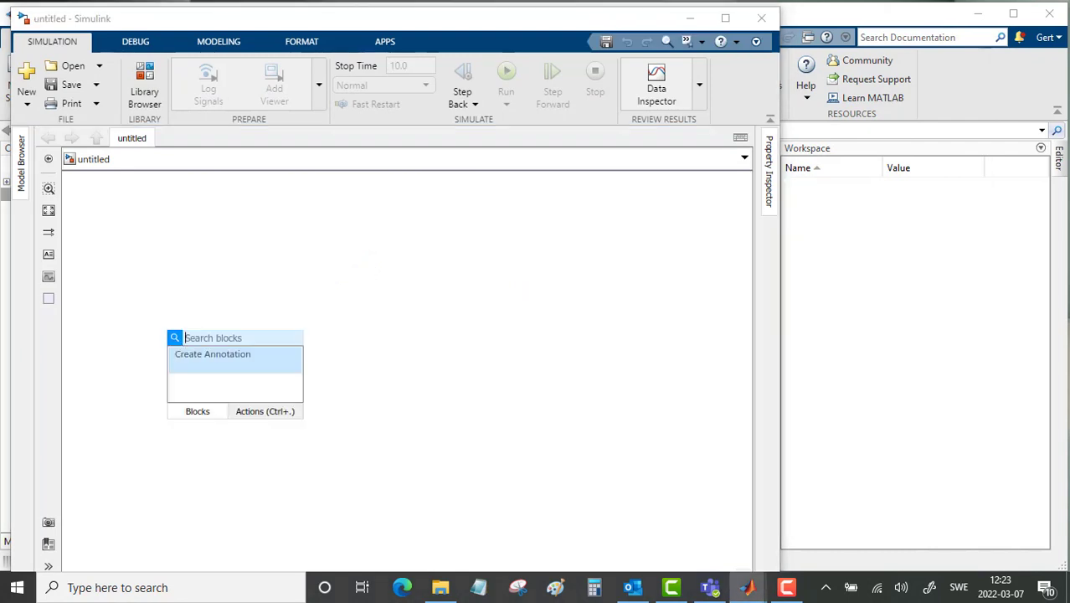
pyautogui.write('ramp')
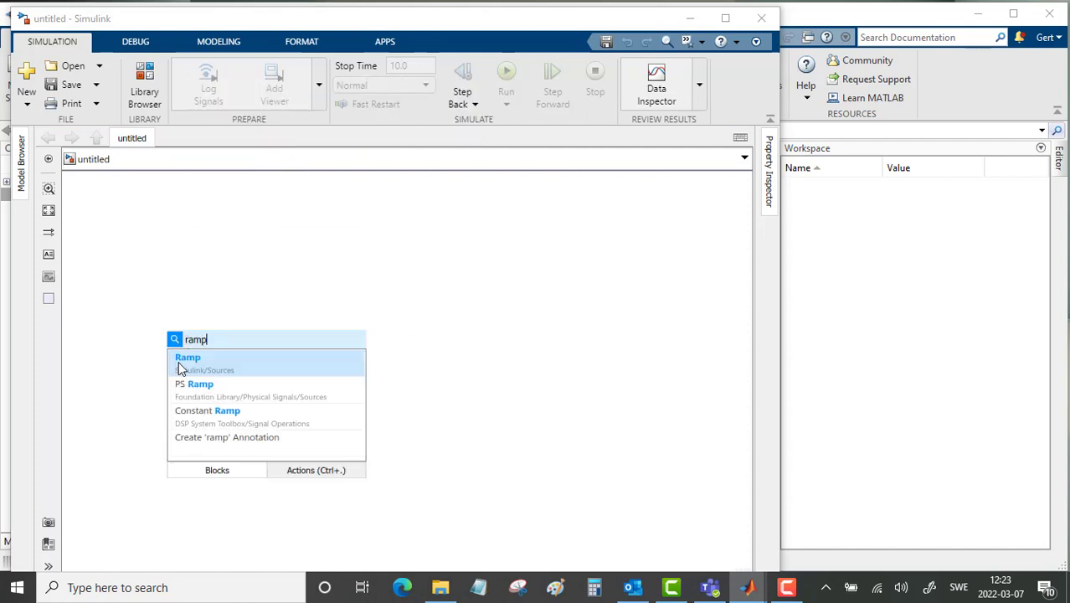
pyautogui.click(177, 365)
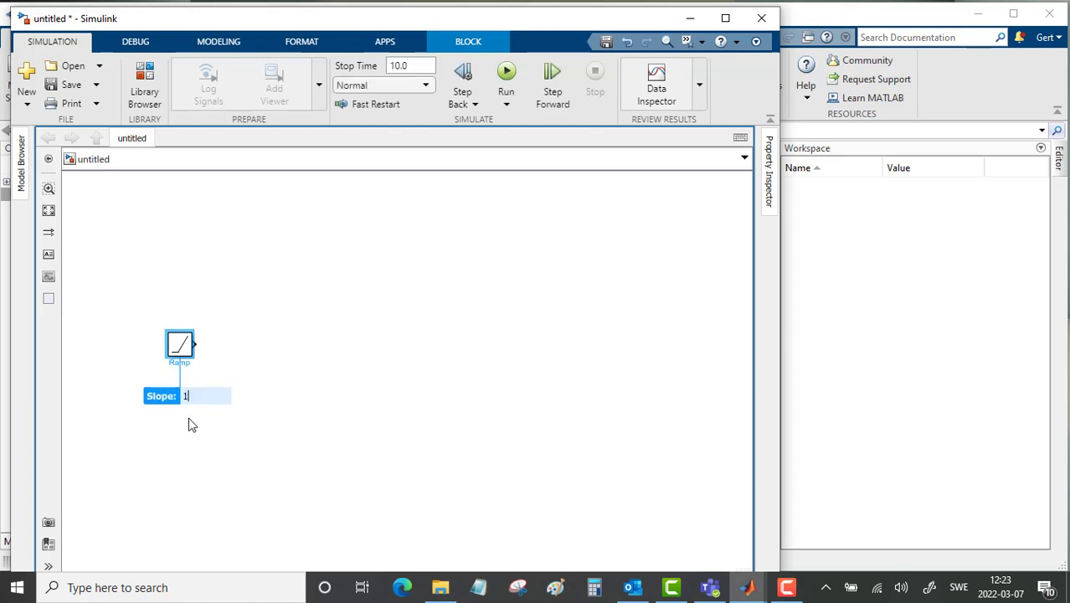
pyautogui.press('Return')
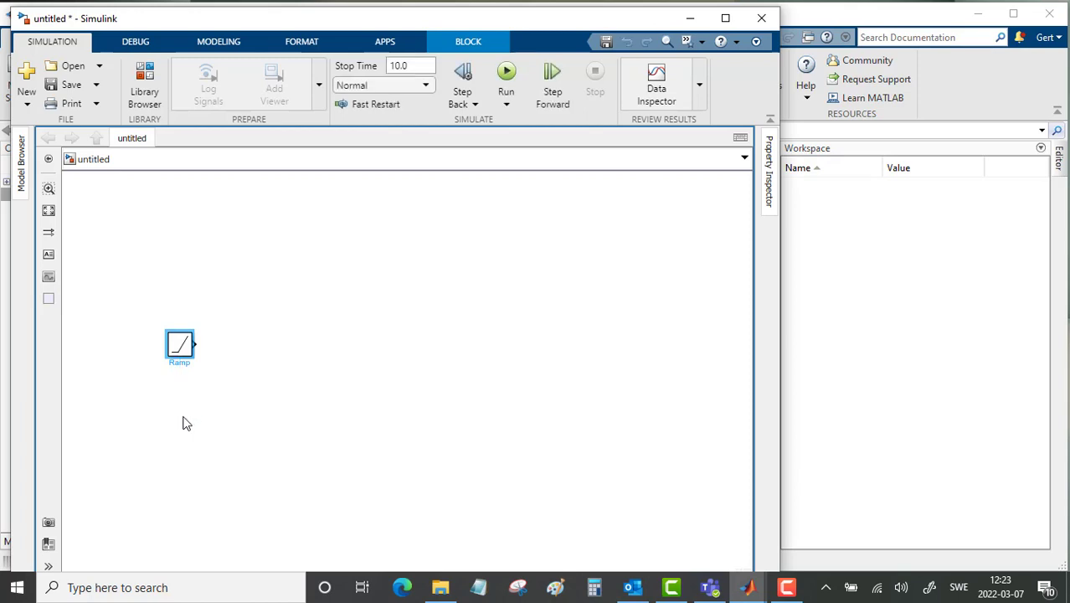
pyautogui.doubleClick(172, 409)
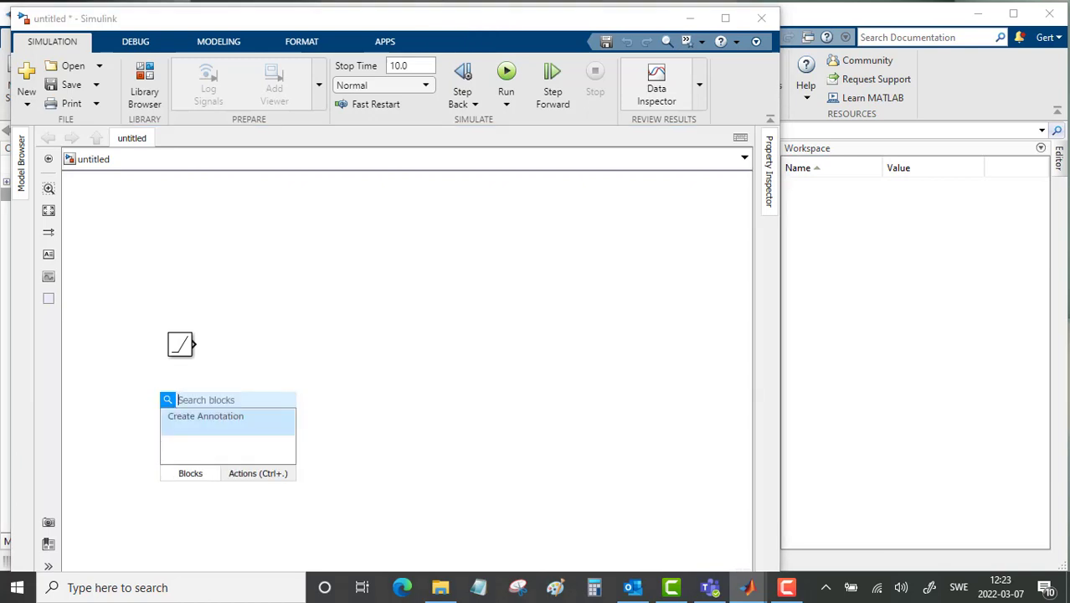
pyautogui.write('con')
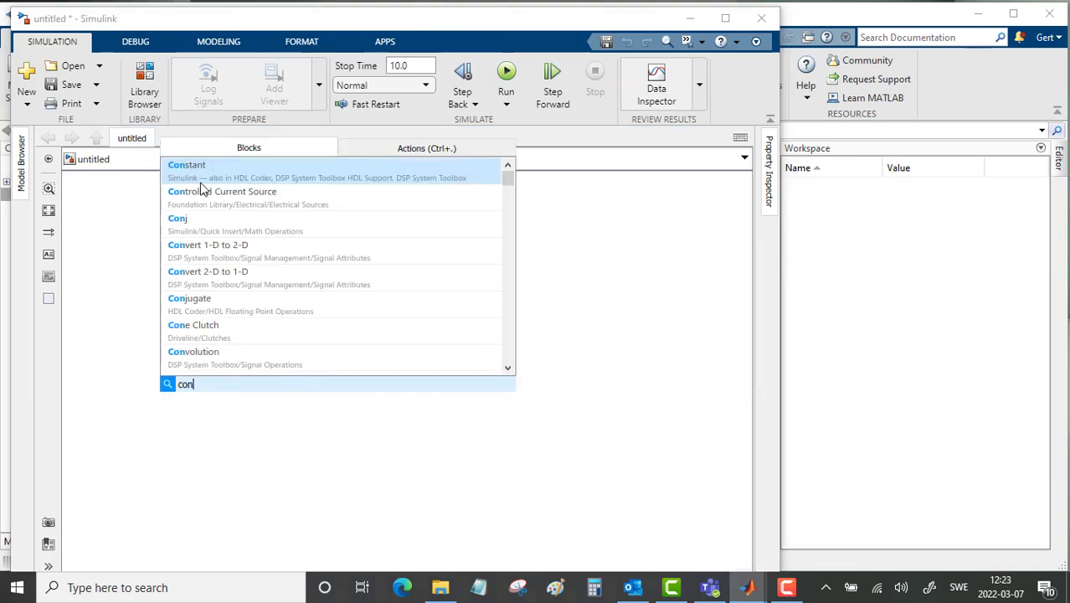
pyautogui.click(198, 170)
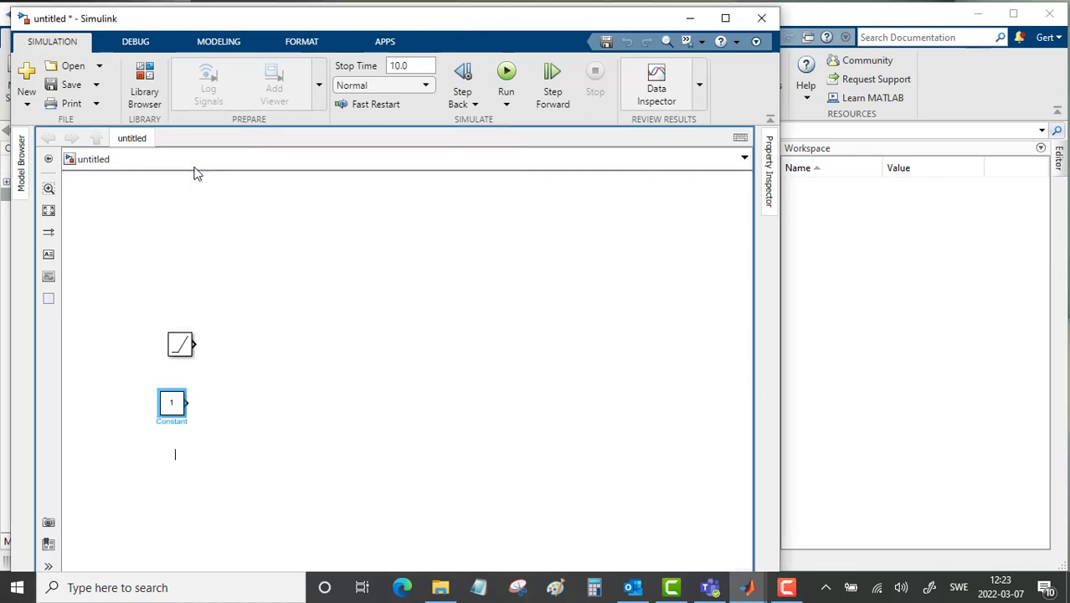
pyautogui.click(301, 378)
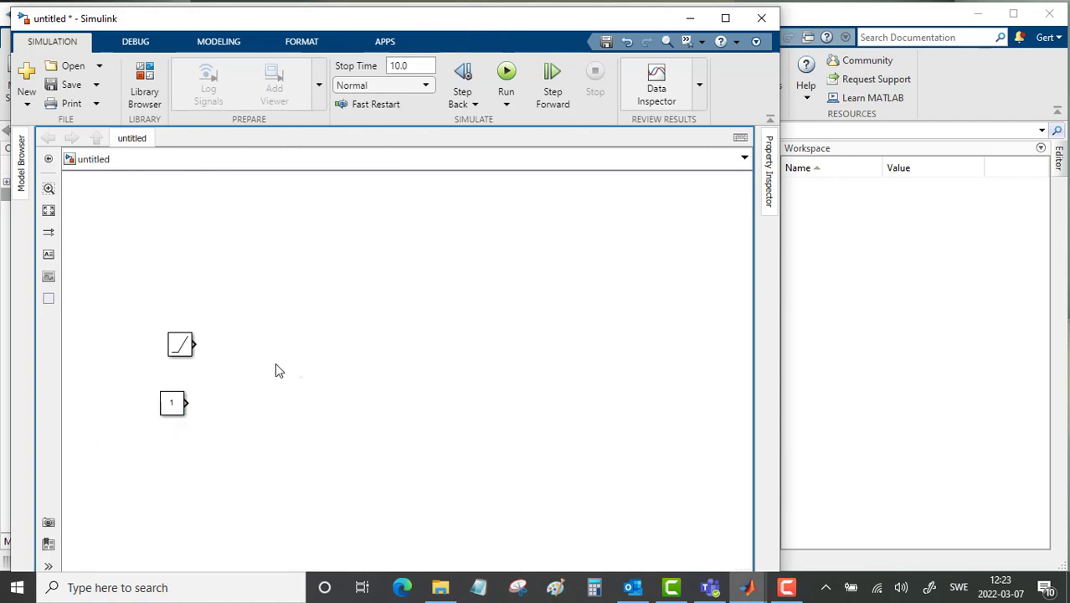
# Step: Insert a Relational Operator block and a Stop Simulation block to its right
pyautogui.doubleClick(277, 369)
pyautogui.write('rel')
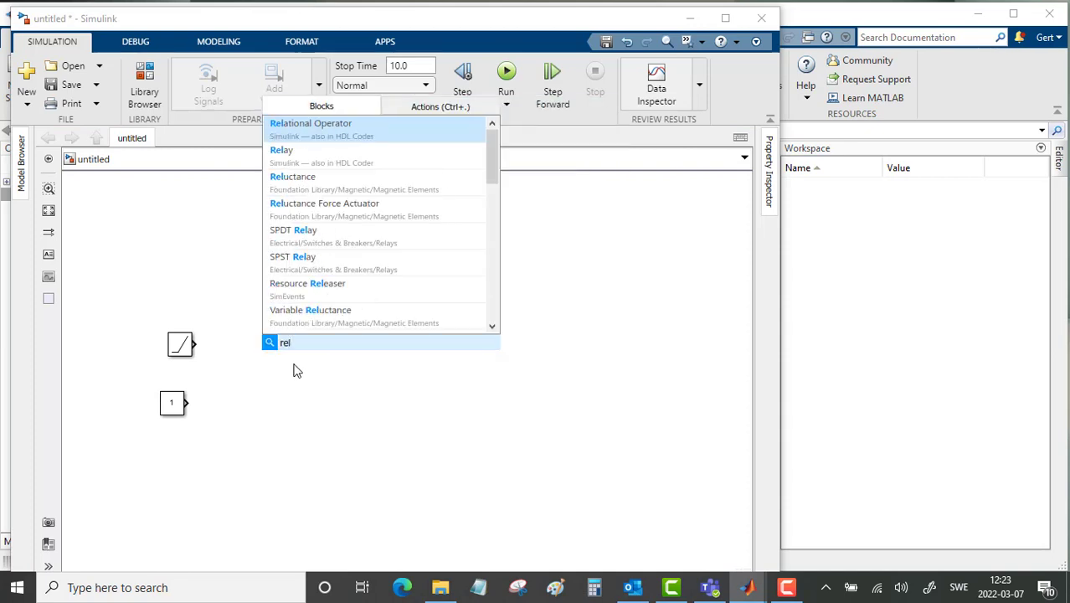
pyautogui.click(303, 124)
pyautogui.click(376, 390)
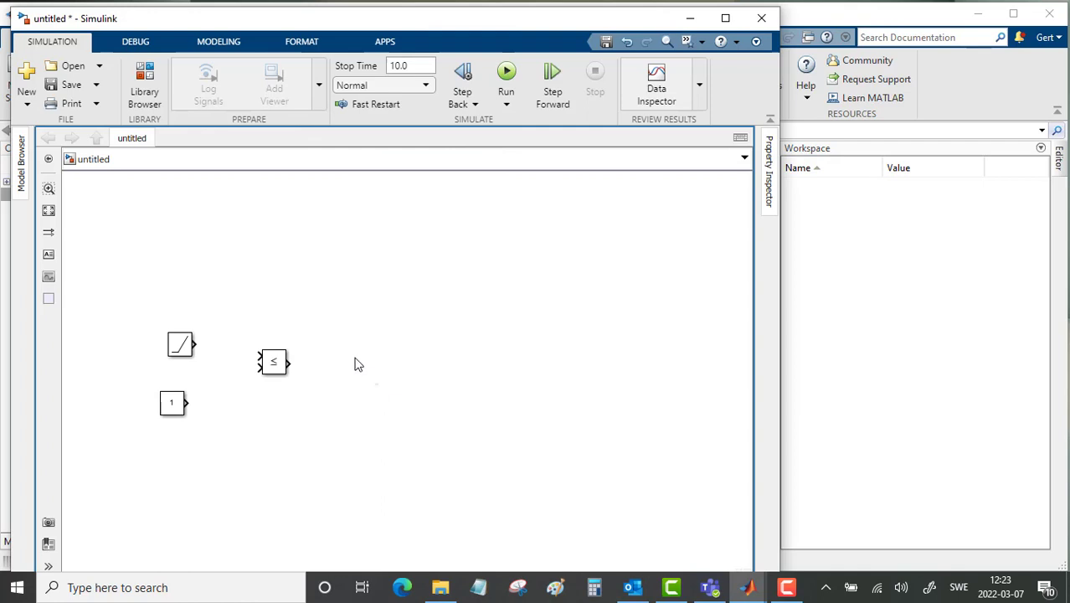
pyautogui.doubleClick(355, 362)
pyautogui.write('stop')
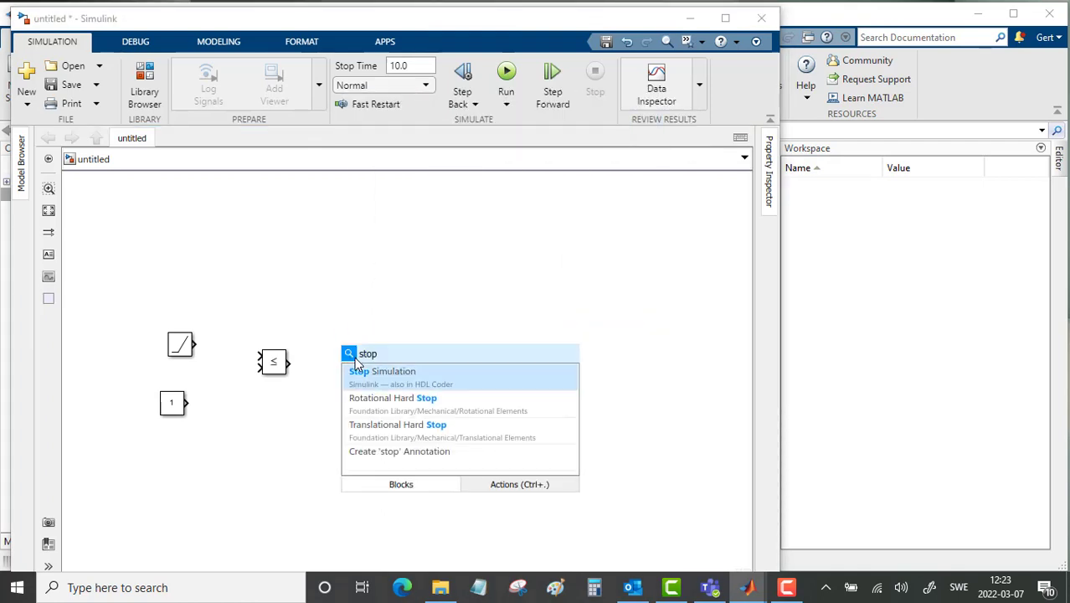
pyautogui.click(385, 373)
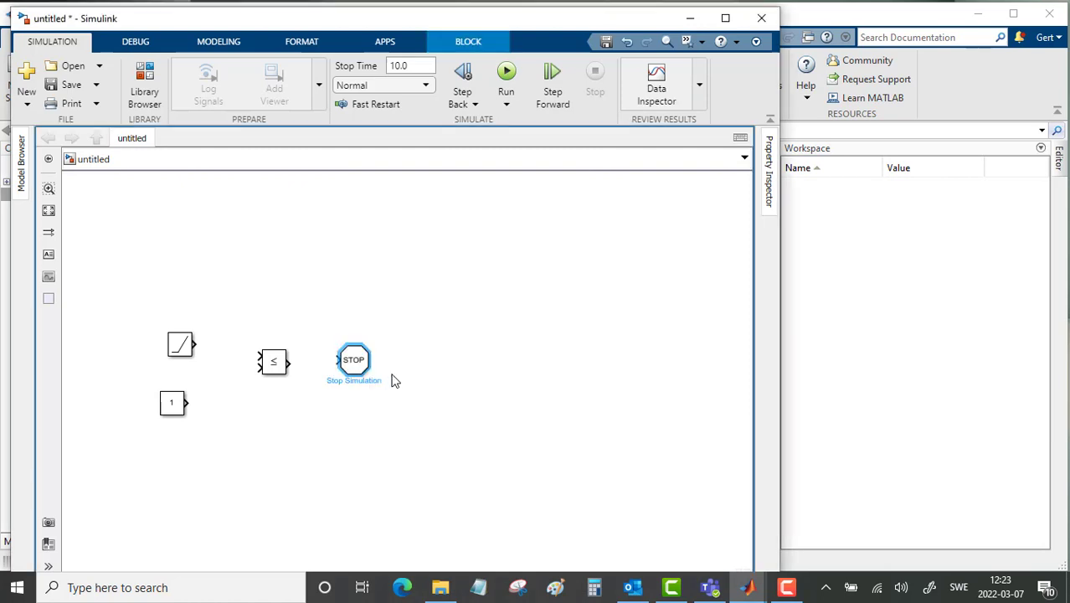
# Step: Wire Ramp and Constant into the Relational Operator inputs and its output into the STOP block
pyautogui.moveTo(274, 367); pyautogui.dragTo(277, 356)
pyautogui.moveTo(195, 343); pyautogui.dragTo(265, 344)
pyautogui.click(186, 403)
pyautogui.moveTo(186, 403); pyautogui.dragTo(260, 356)
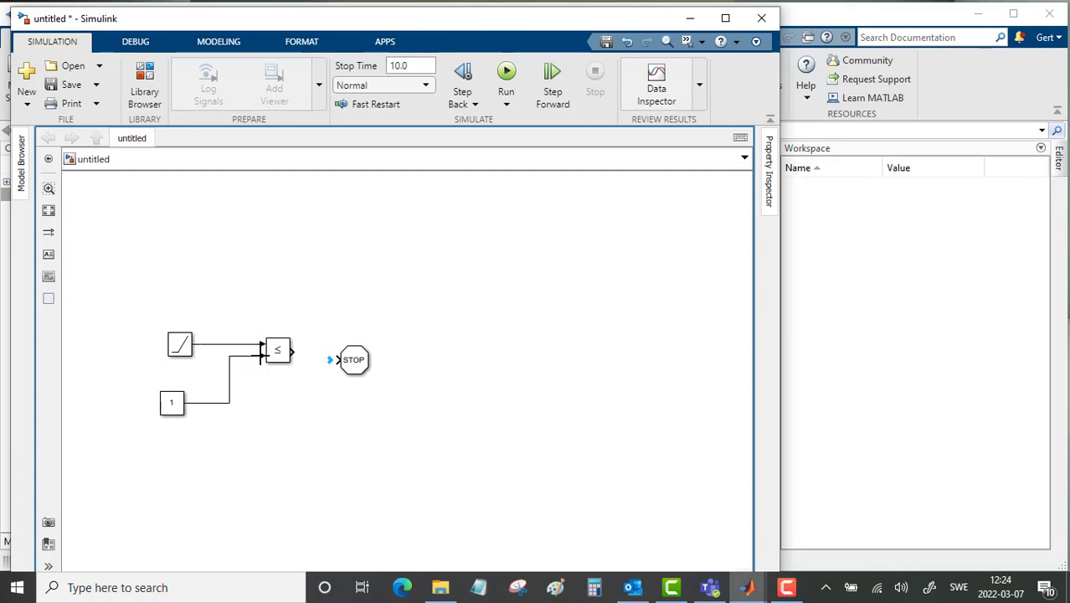
pyautogui.moveTo(353, 363); pyautogui.dragTo(355, 356)
pyautogui.moveTo(292, 351); pyautogui.dragTo(338, 352)
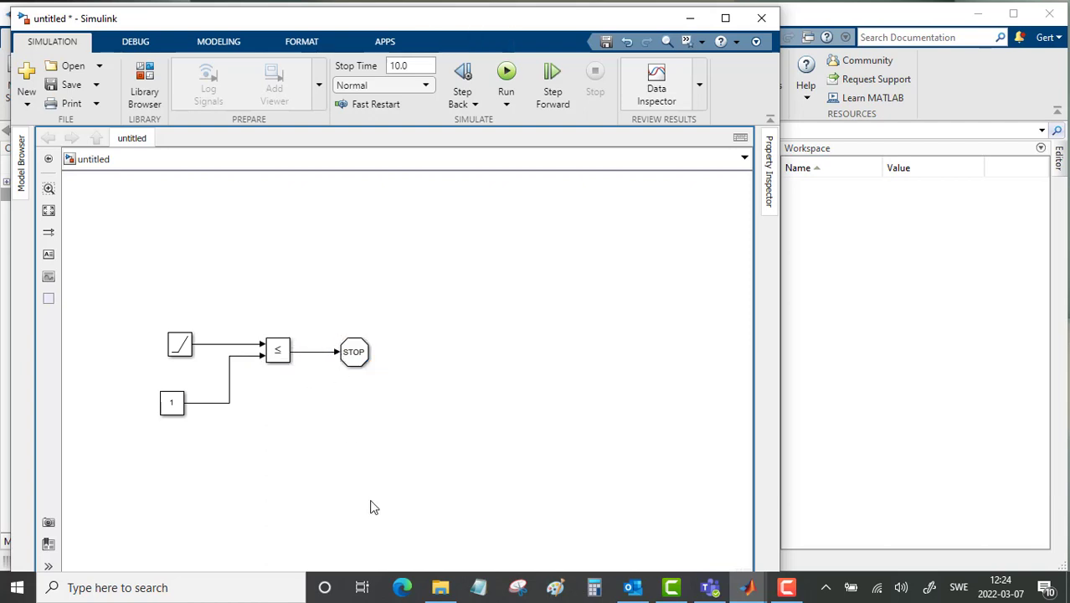
pyautogui.moveTo(176, 403); pyautogui.dragTo(188, 408)
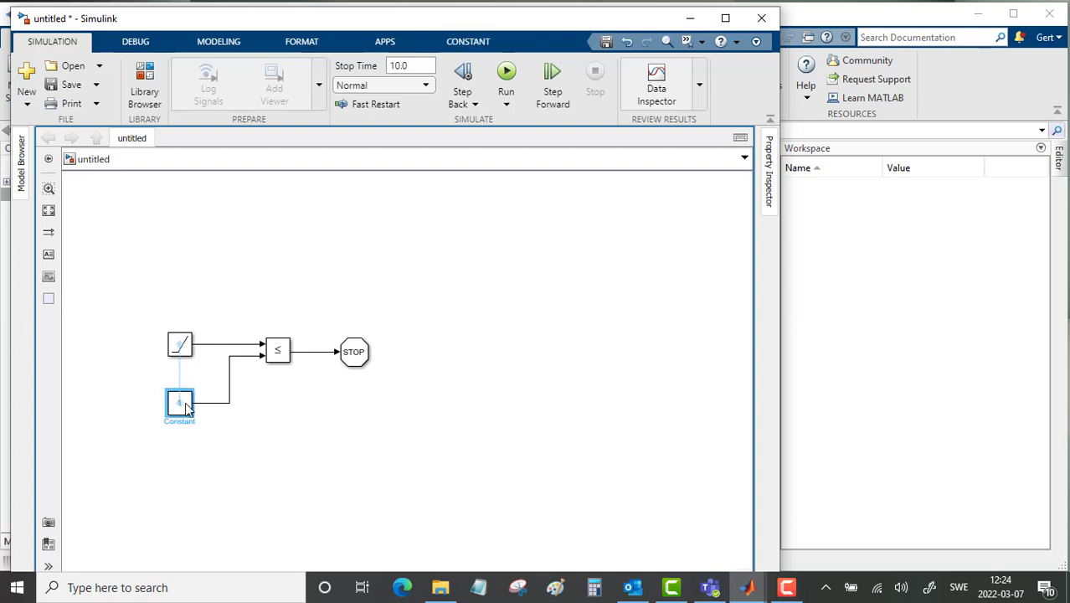
# Step: Set the Constant block's value to 20, leaving the Ramp parameters unchanged
pyautogui.doubleClick(179, 345)
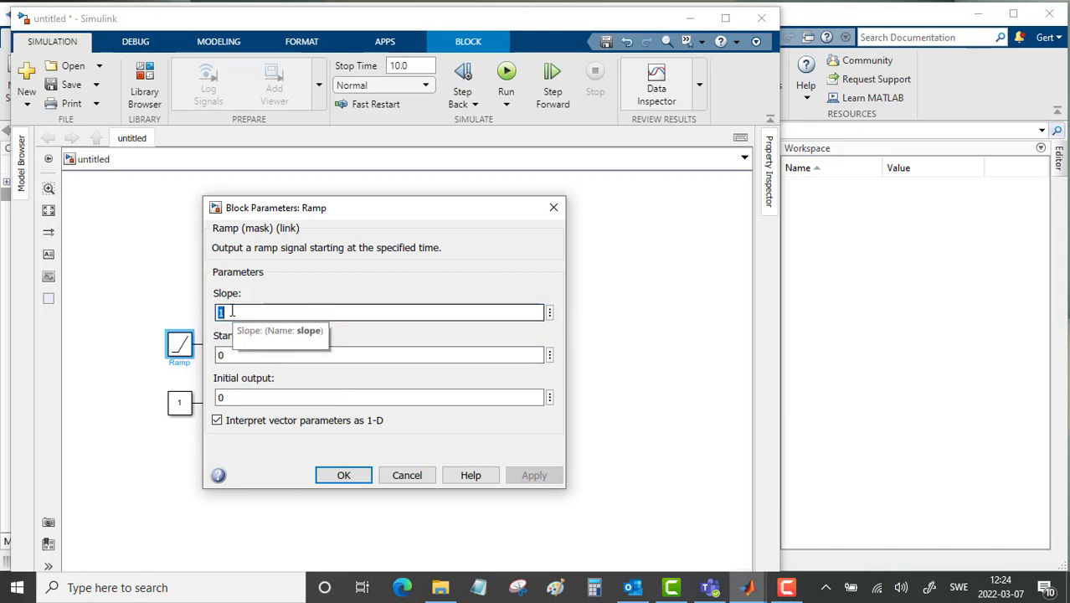
pyautogui.click(354, 480)
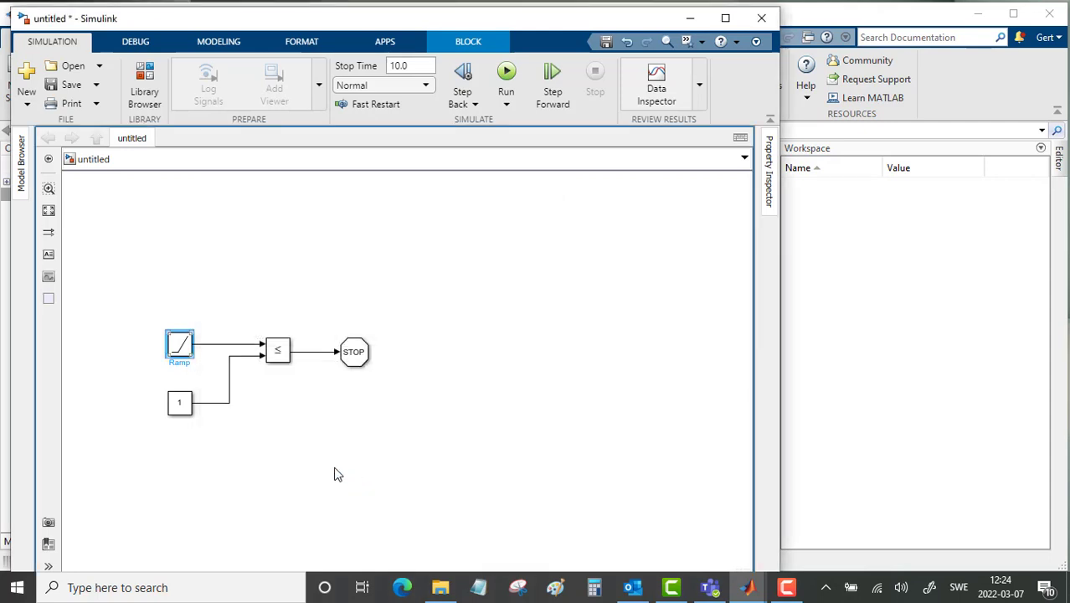
pyautogui.doubleClick(181, 405)
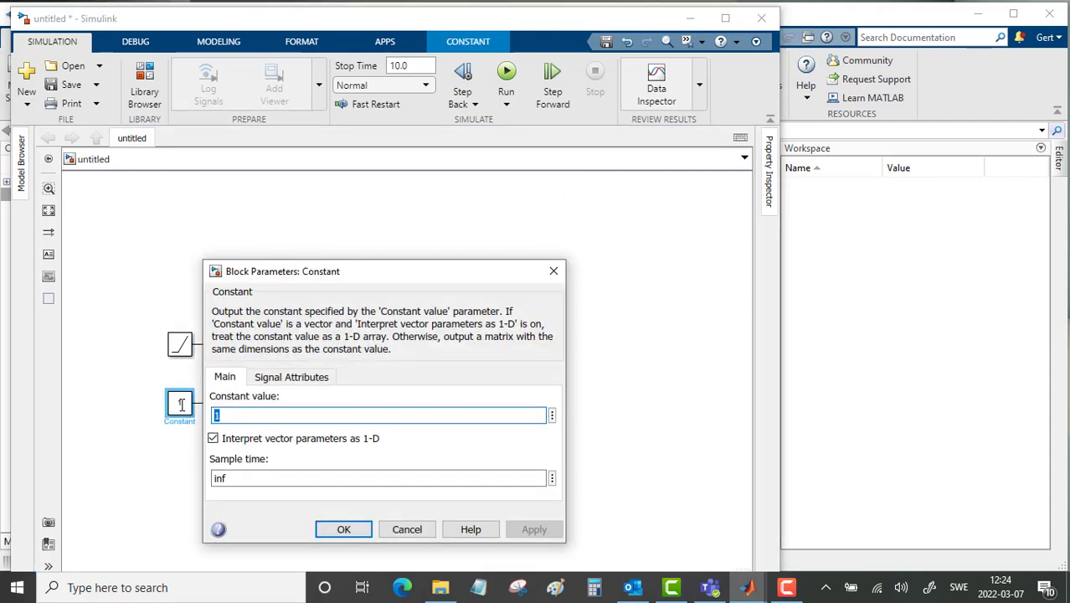
pyautogui.write('20')
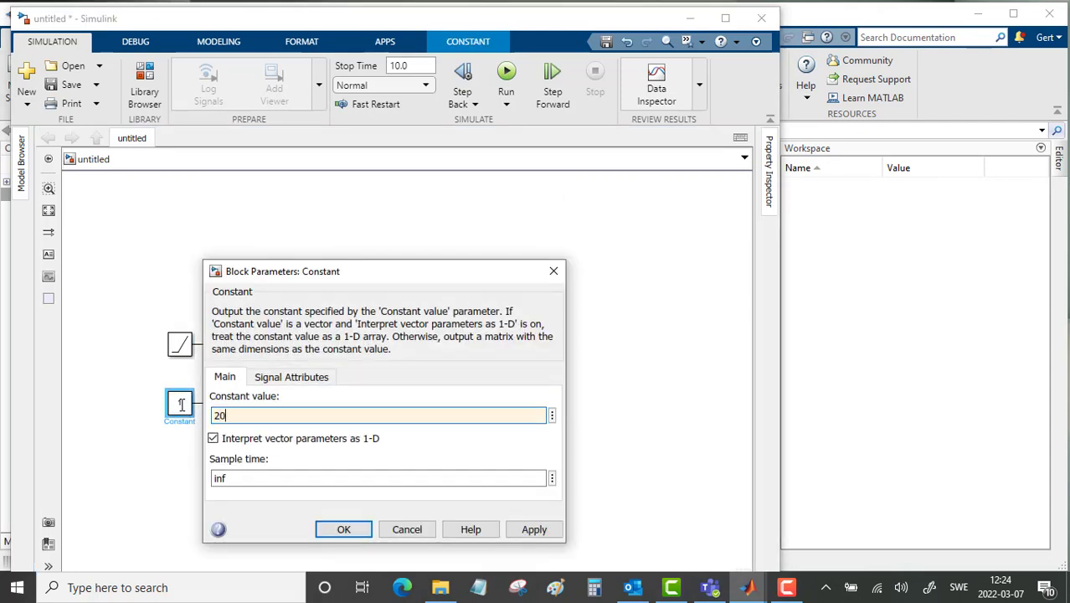
pyautogui.click(532, 528)
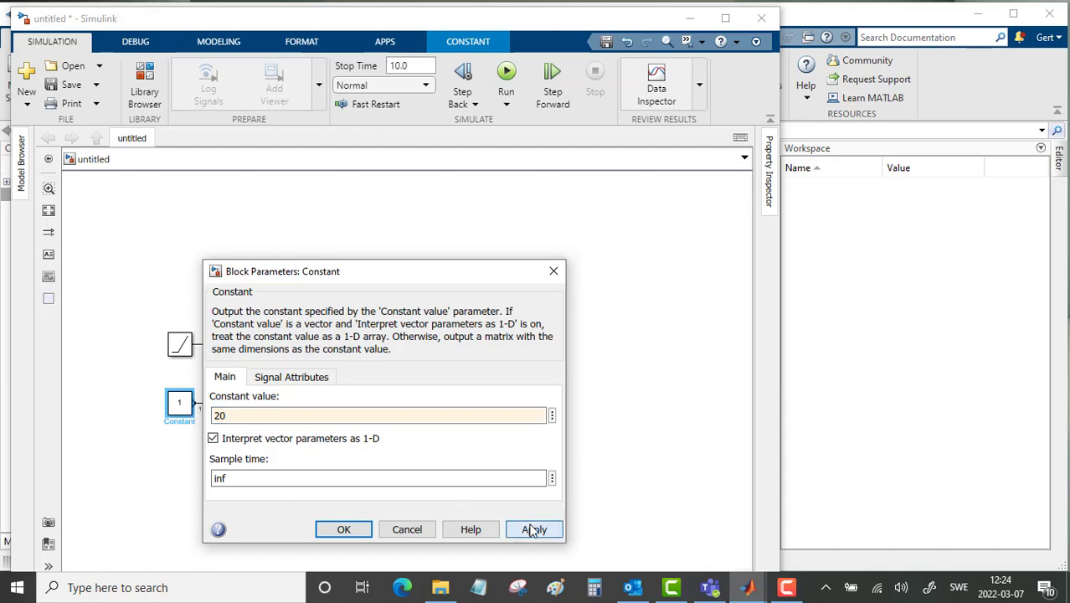
pyautogui.click(343, 529)
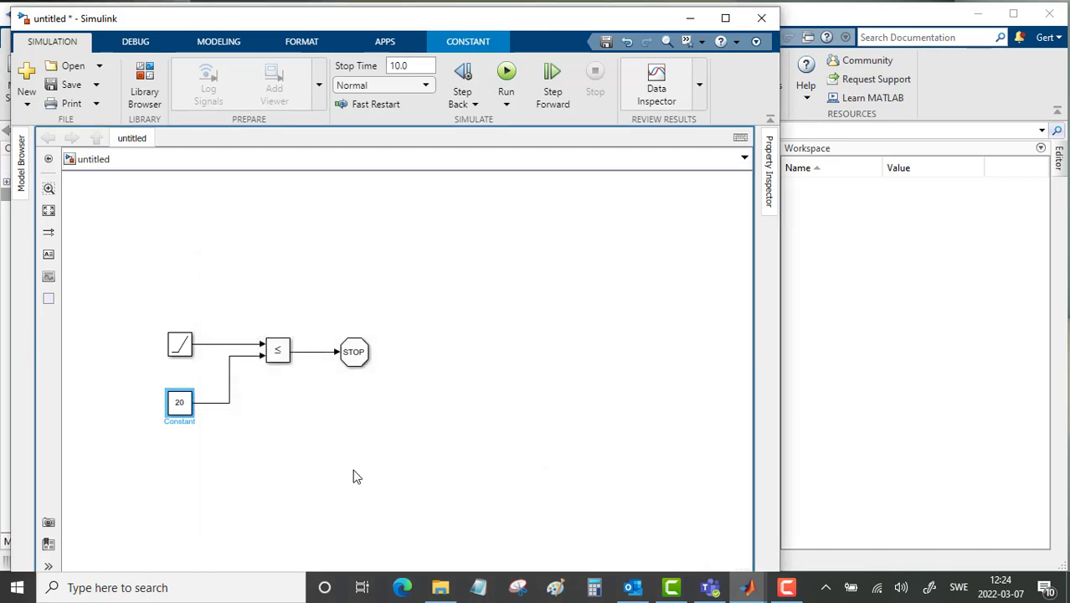
# Step: Change the Relational Operator's operator to >= and confirm
pyautogui.click(280, 348)
pyautogui.doubleClick(280, 348)
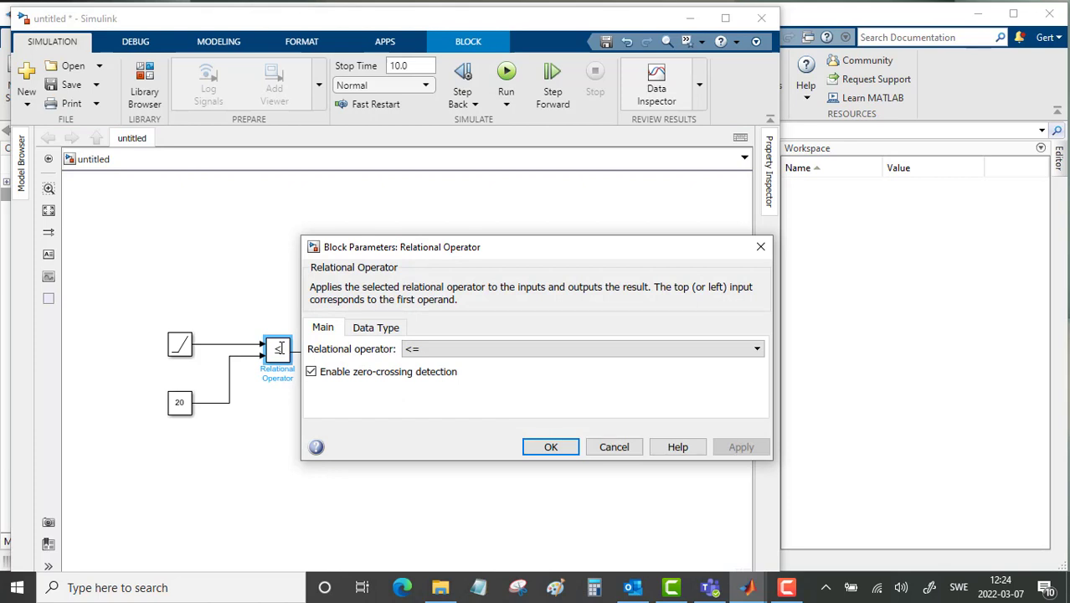
pyautogui.click(724, 350)
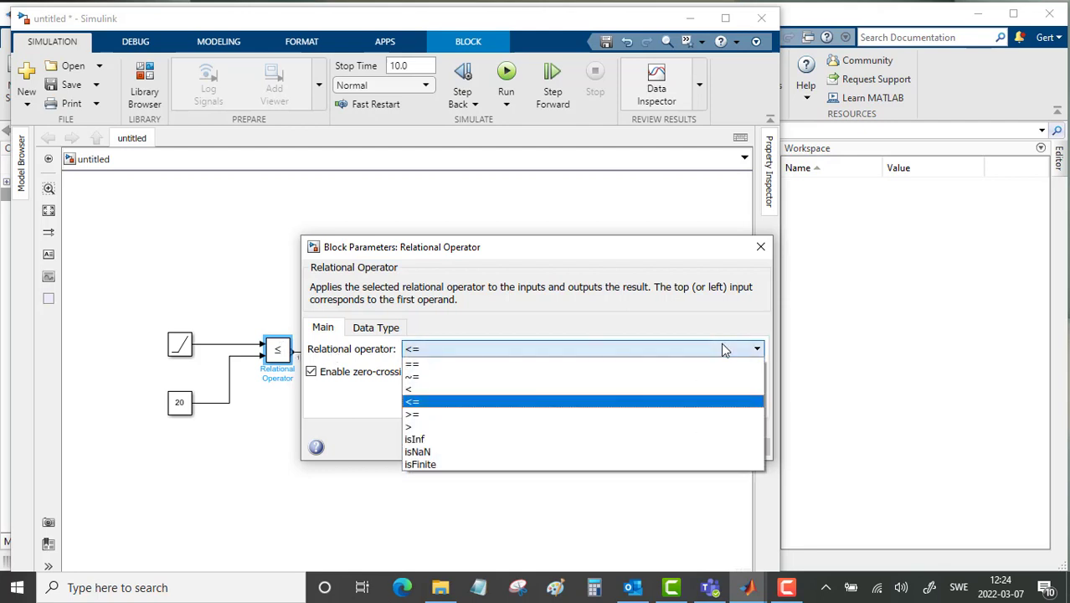
pyautogui.click(695, 414)
pyautogui.click(551, 446)
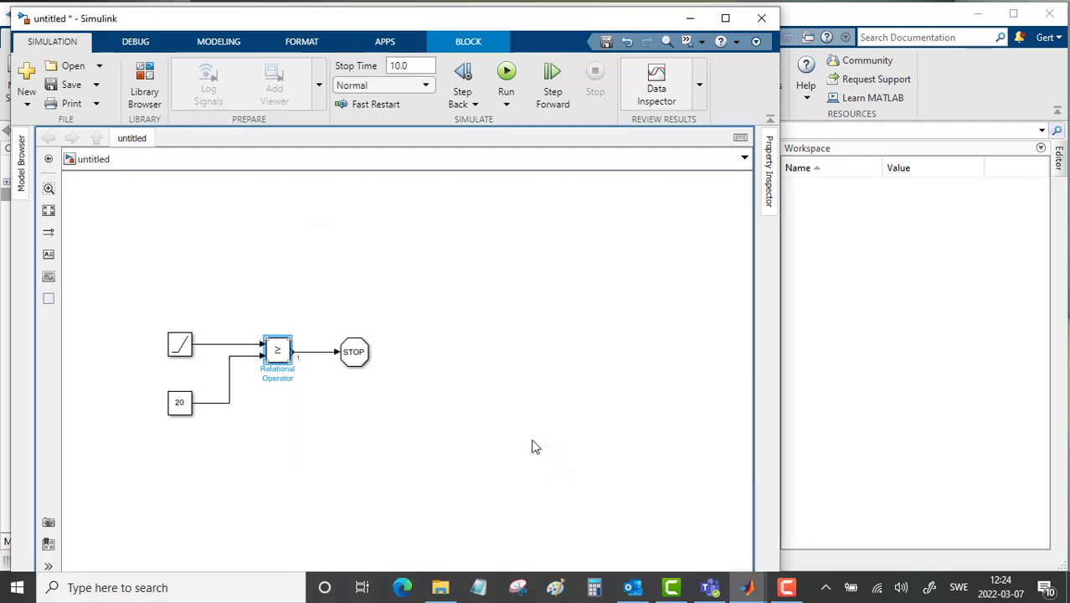
pyautogui.click(459, 438)
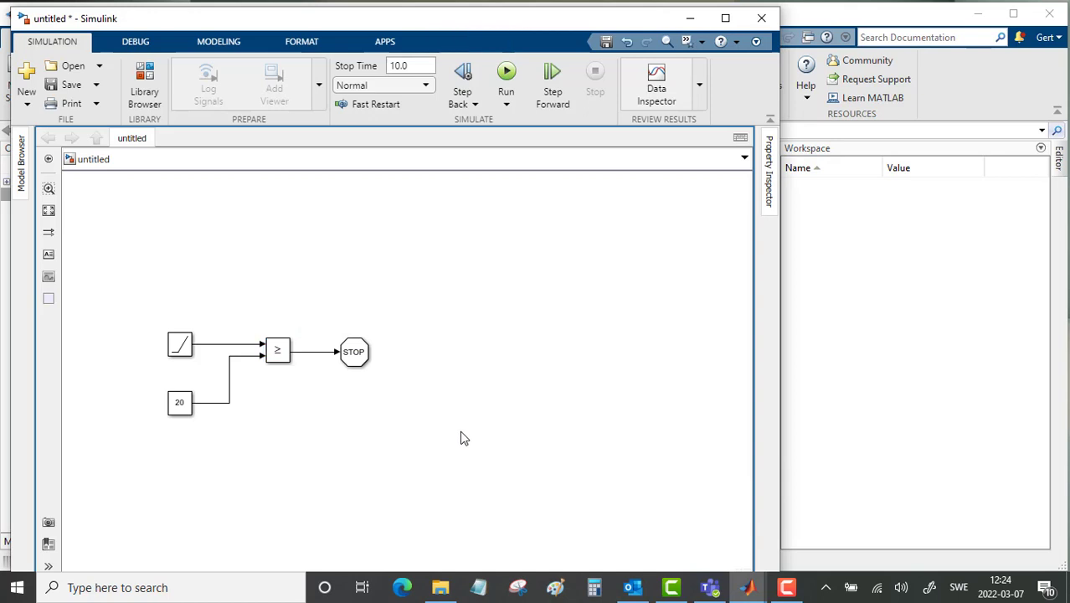
# Step: Add a one-port Scope block and connect it to the ramp signal
pyautogui.doubleClick(343, 282)
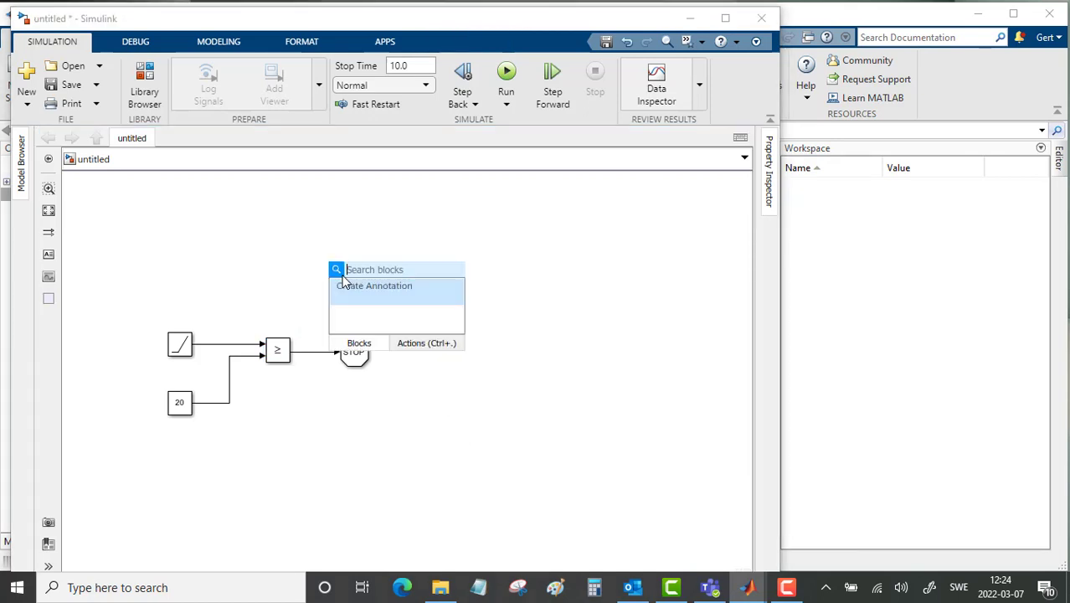
pyautogui.write('scope')
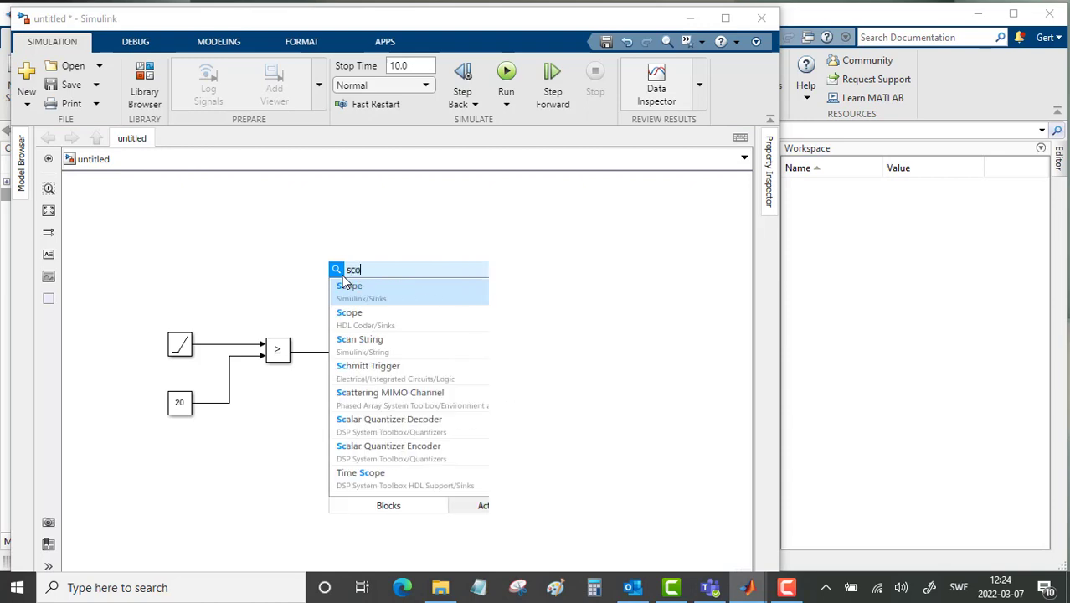
pyautogui.click(348, 289)
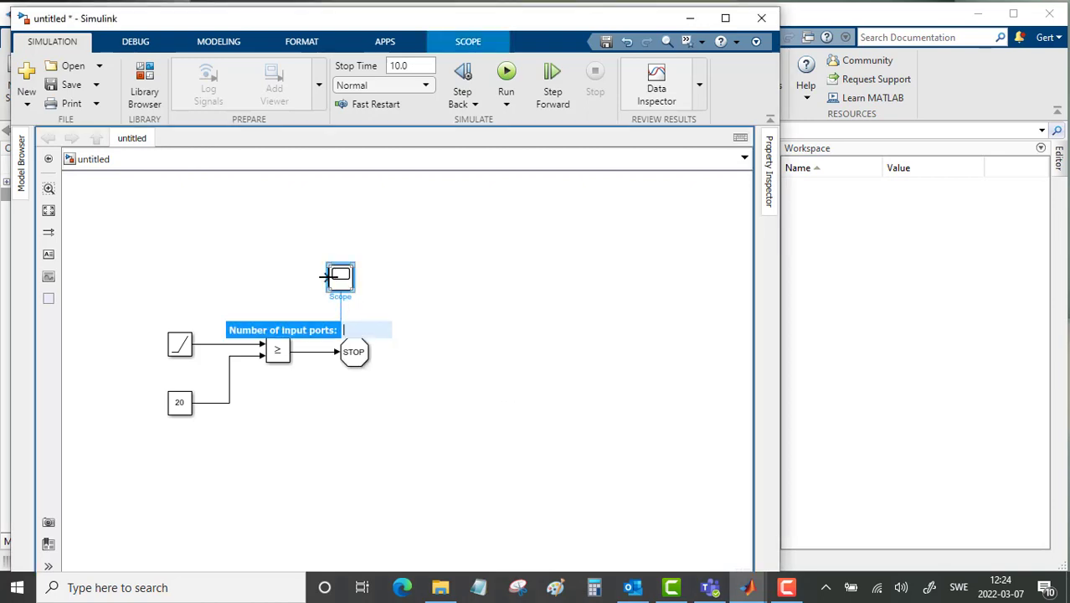
pyautogui.write('1')
pyautogui.press('Return')
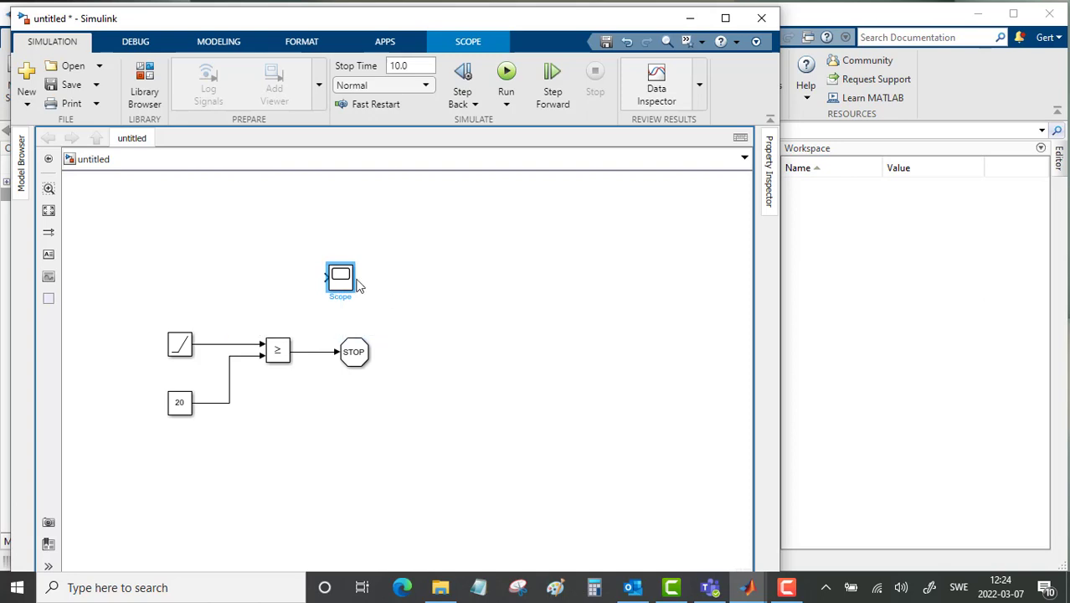
pyautogui.moveTo(293, 278); pyautogui.dragTo(240, 344)
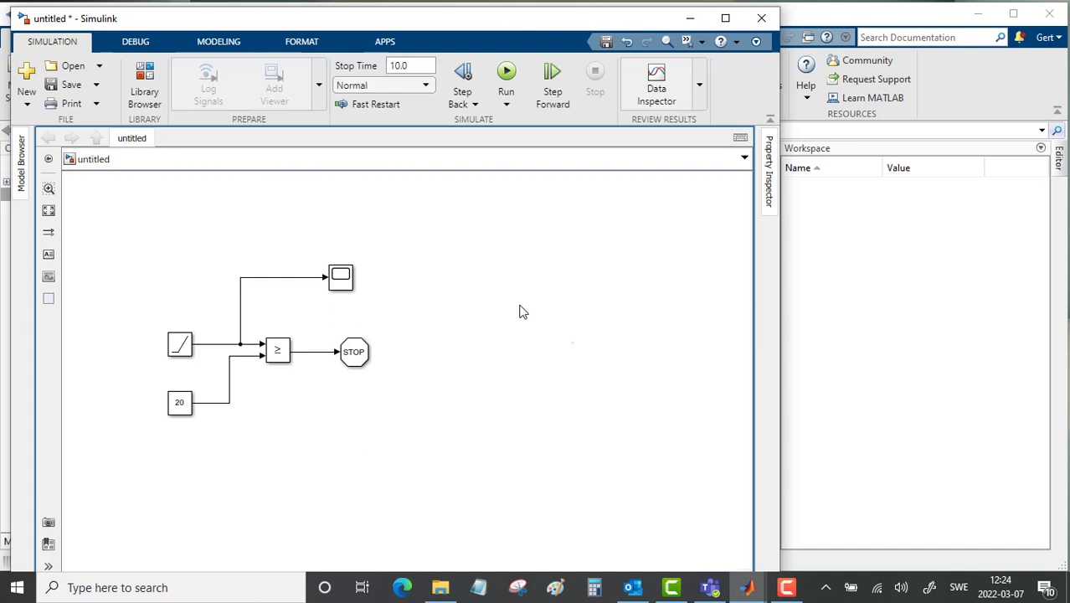
# Step: Add a Display block above the Scope and connect it to the ramp signal
pyautogui.doubleClick(339, 222)
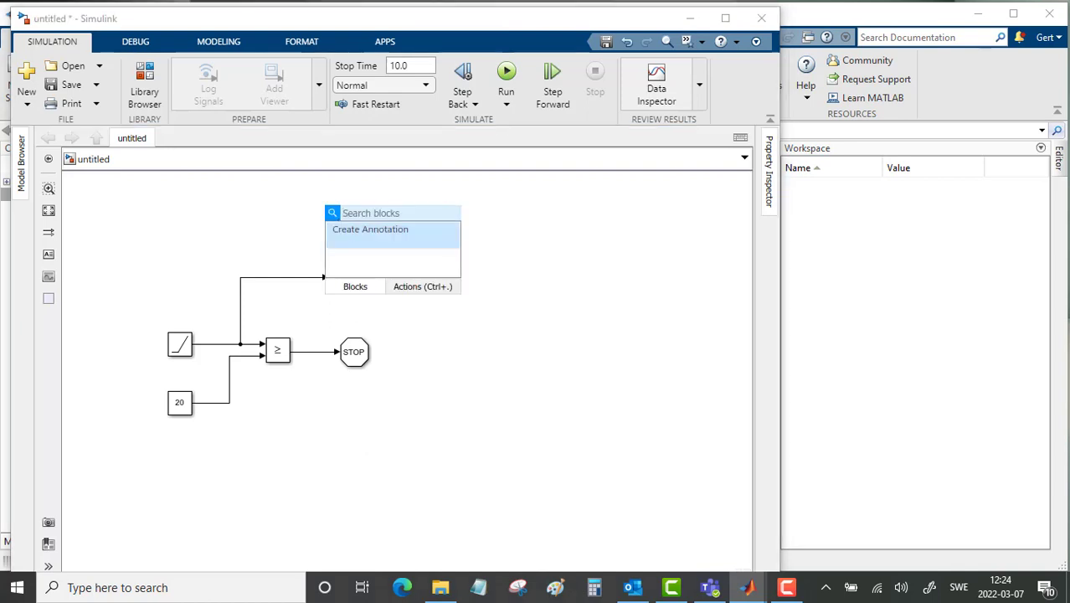
pyautogui.write('disp')
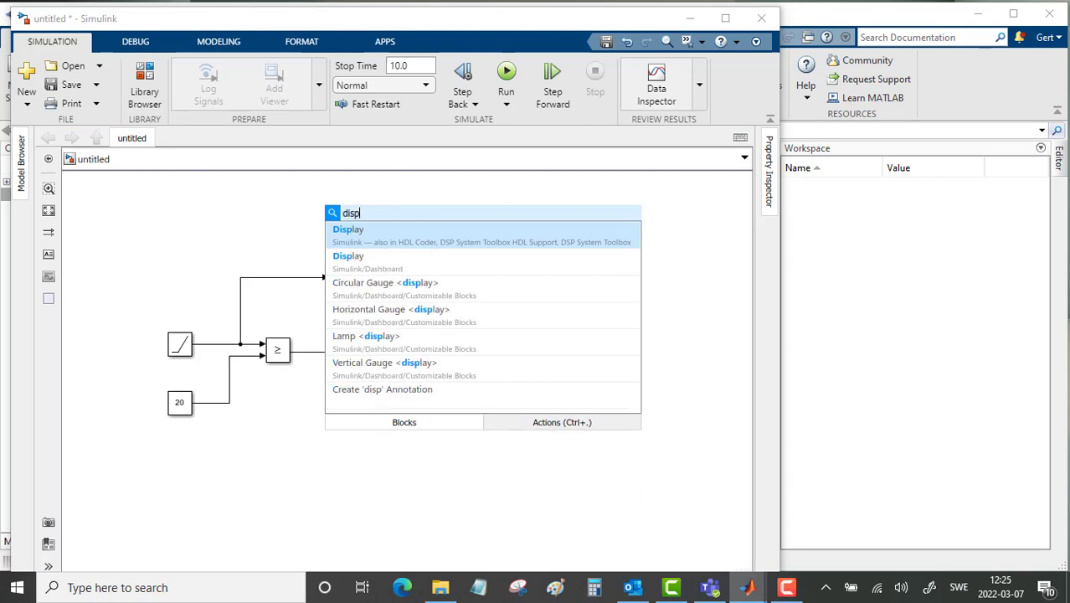
pyautogui.click(351, 235)
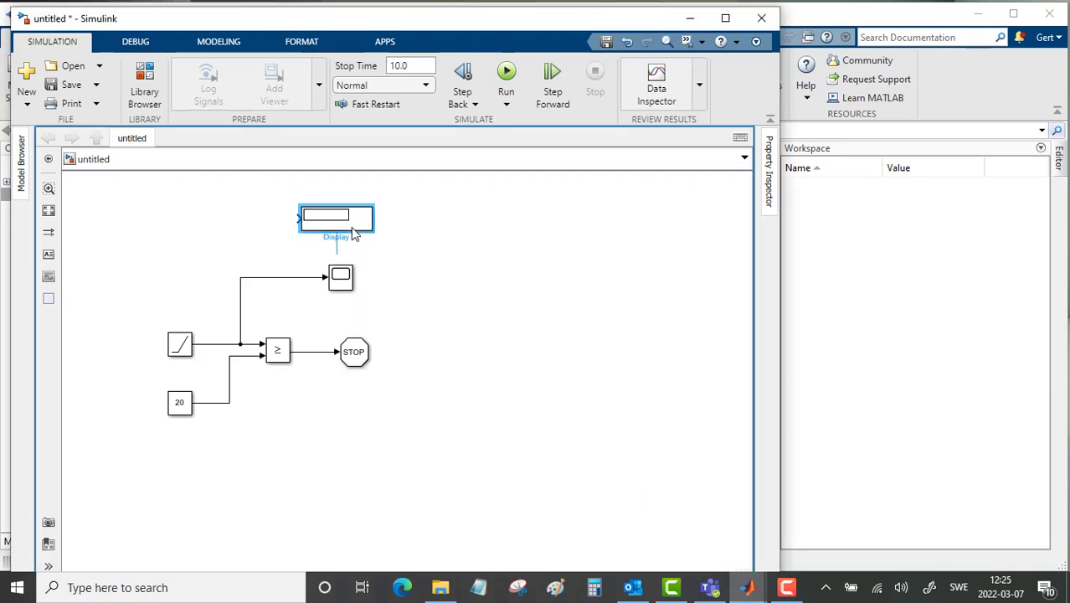
pyautogui.moveTo(293, 219); pyautogui.dragTo(241, 277)
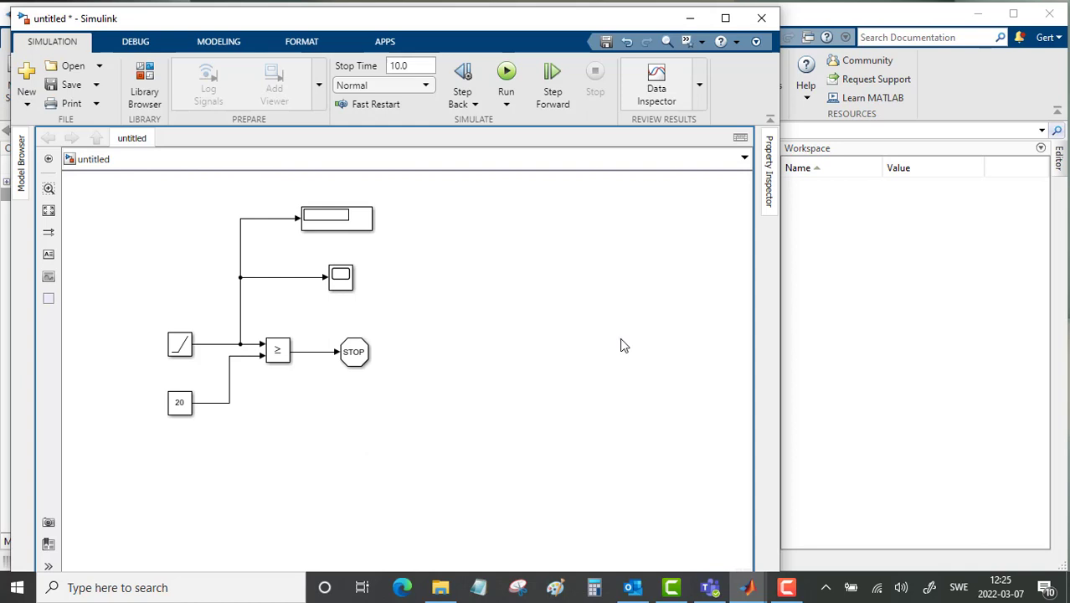
# Step: Change the simulation stop time to 30
pyautogui.click(186, 416)
pyautogui.click(396, 65)
pyautogui.click(396, 65)
pyautogui.press('BackSpace')
pyautogui.write('3')
pyautogui.click(496, 247)
# Step: Open the Scope window beside the diagram and run the simulation
pyautogui.click(340, 279)
pyautogui.doubleClick(340, 279)
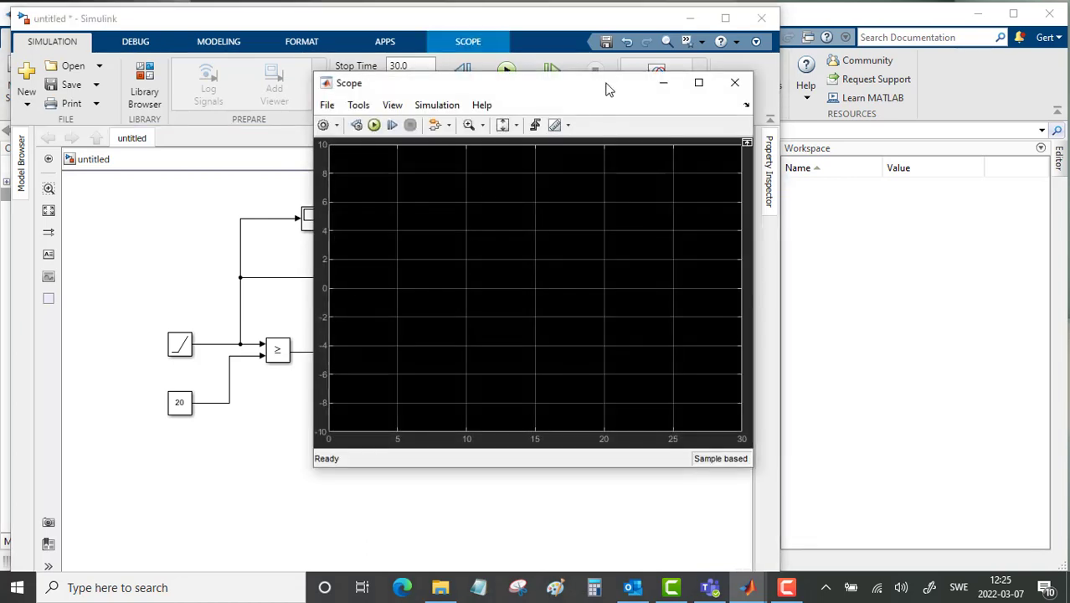
pyautogui.moveTo(607, 88); pyautogui.dragTo(730, 181)
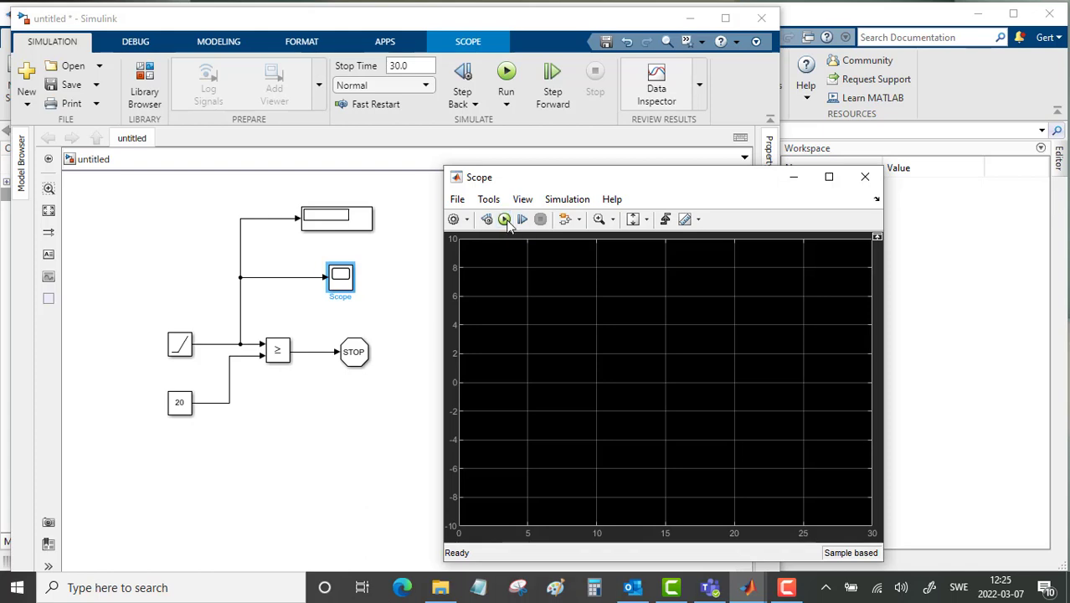
pyautogui.click(504, 220)
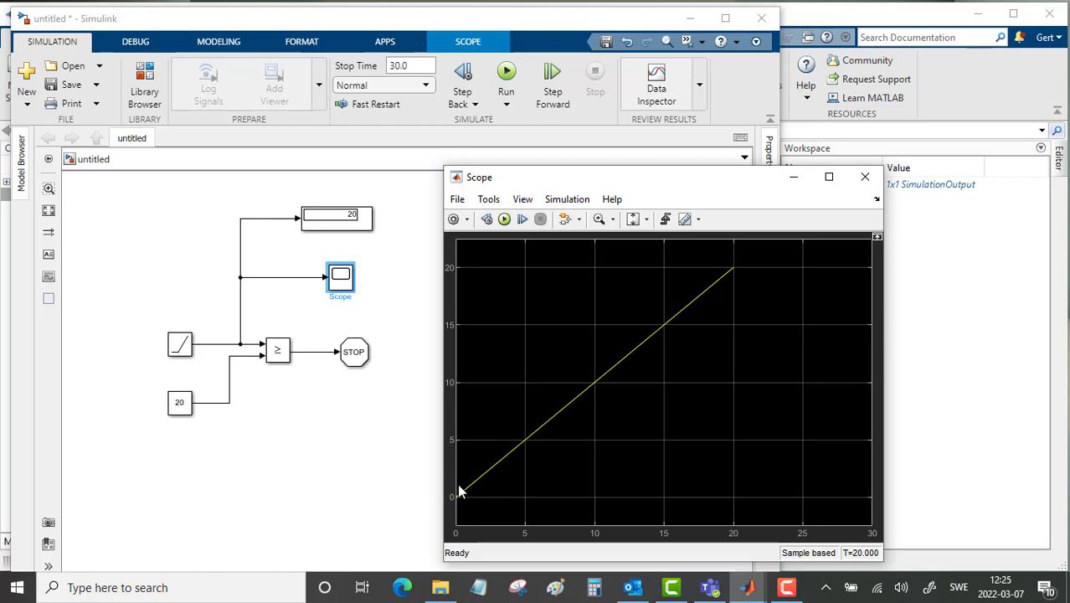
# Step: Change the stop time to 10 and rerun the simulation from the Scope window
pyautogui.click(402, 66)
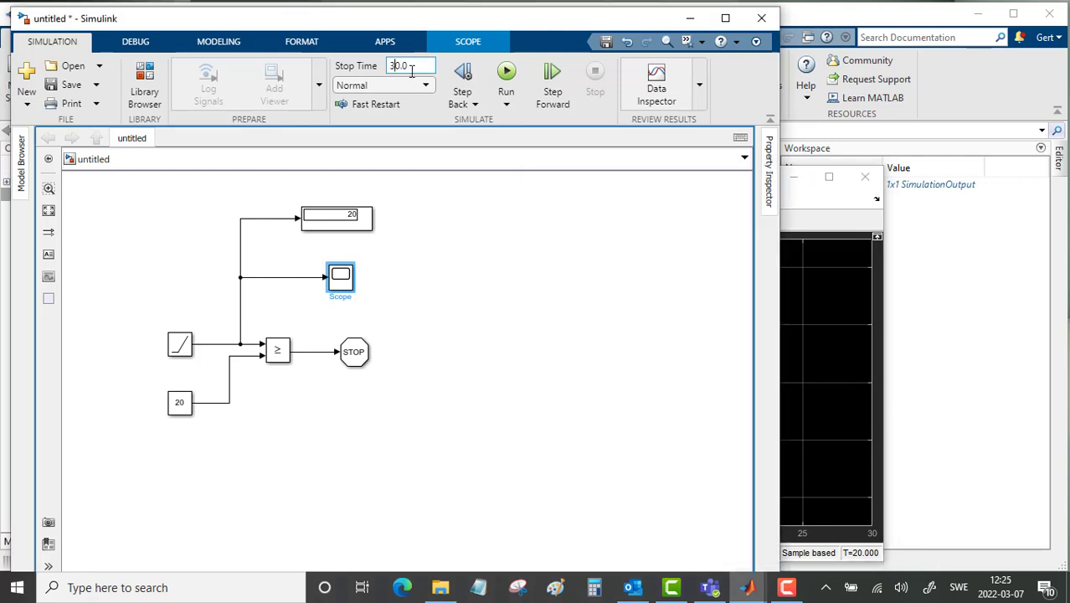
pyautogui.press('BackSpace')
pyautogui.write('1')
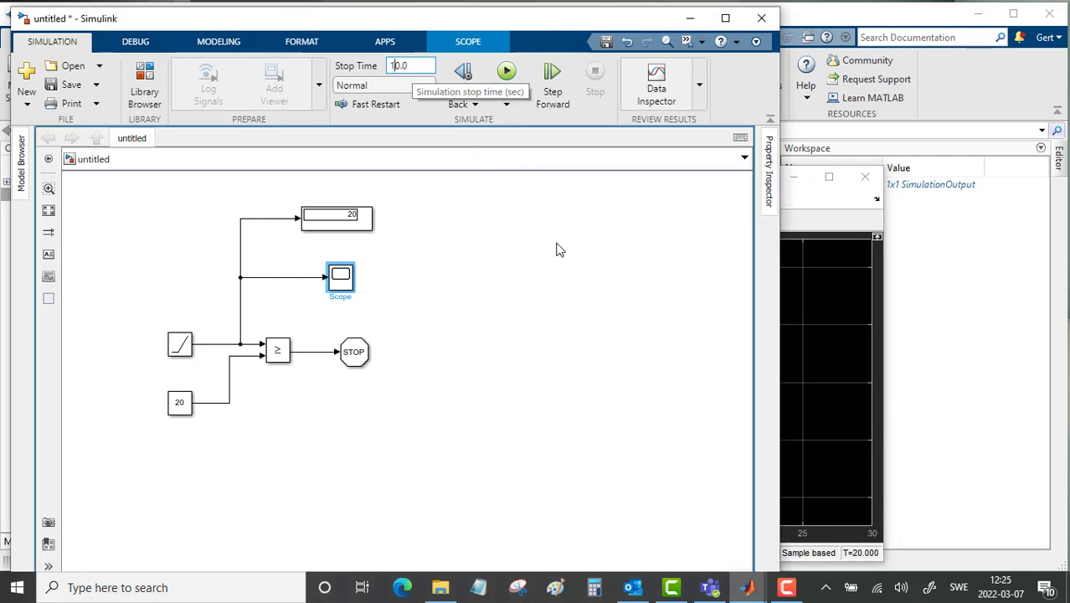
pyautogui.click(641, 284)
pyautogui.click(820, 199)
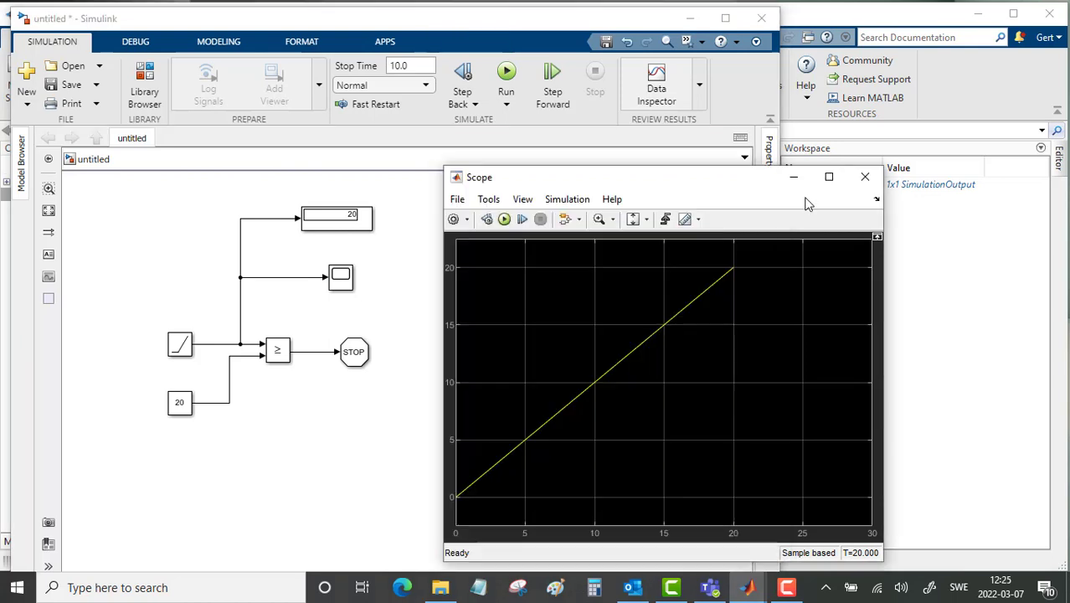
pyautogui.click(503, 219)
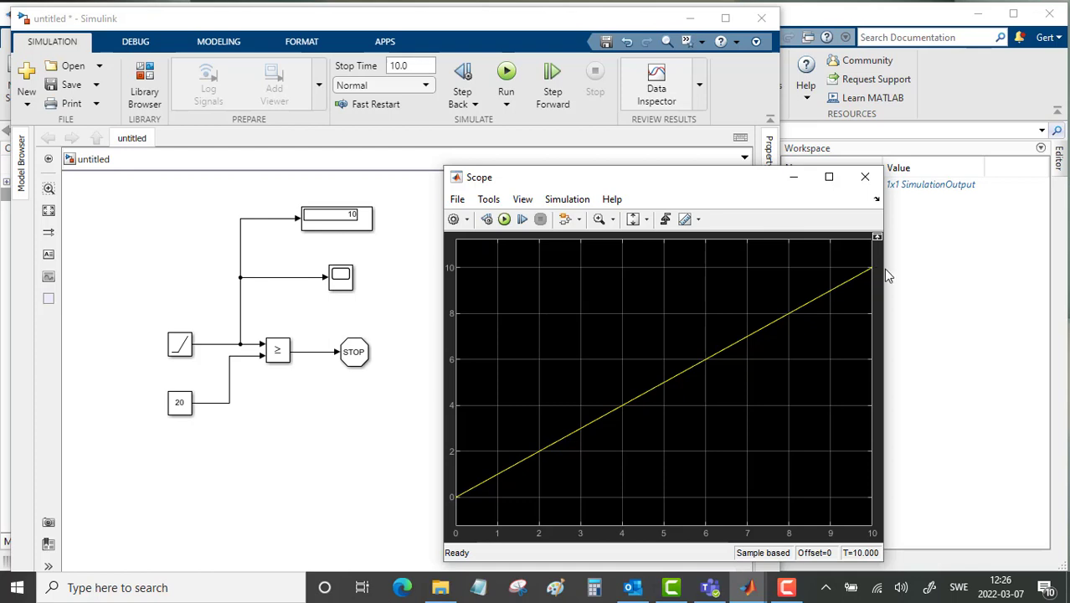
# Step: In Configuration Parameters, enable saving final states to variable FirstPart and apply
pyautogui.click(219, 41)
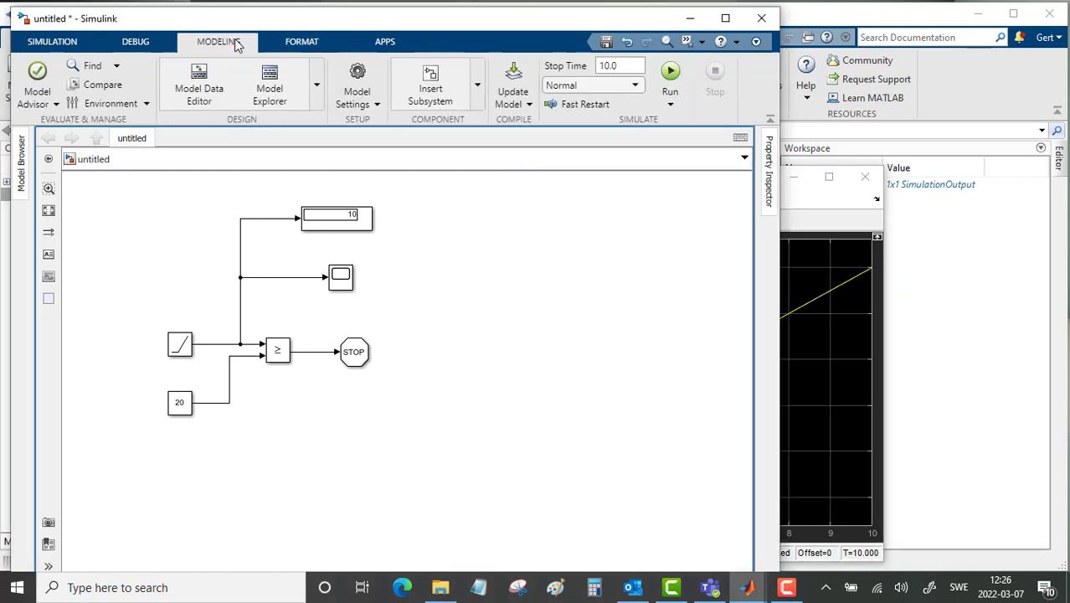
pyautogui.click(358, 73)
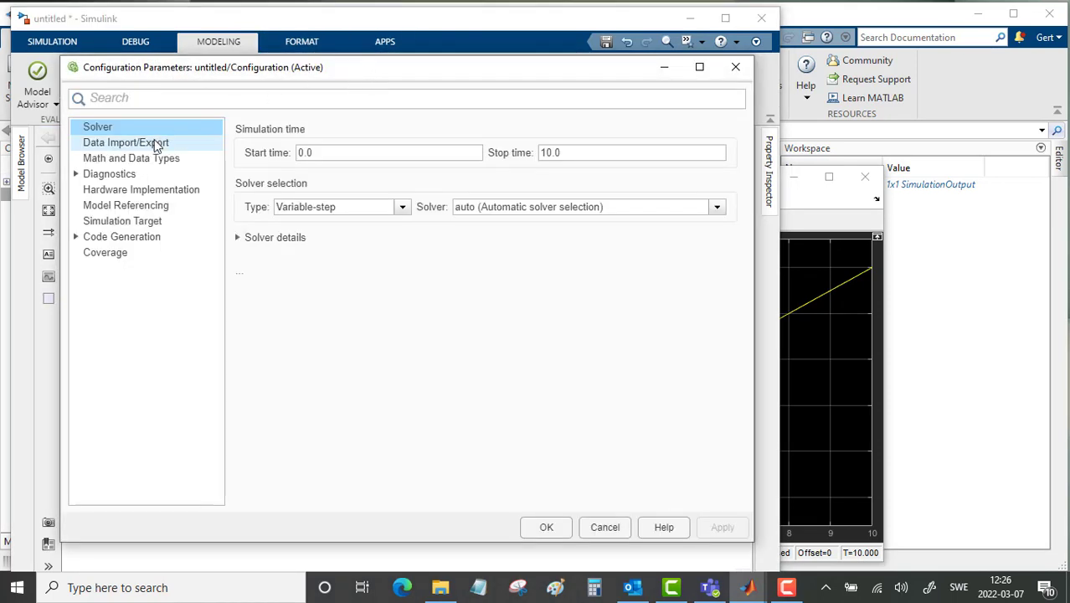
pyautogui.click(154, 142)
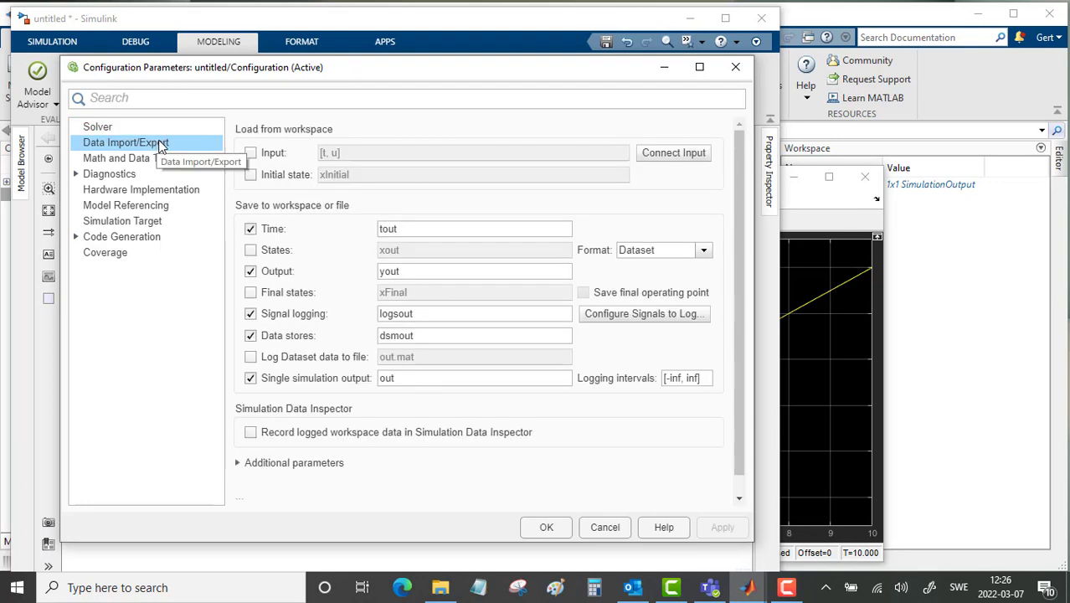
pyautogui.click(249, 294)
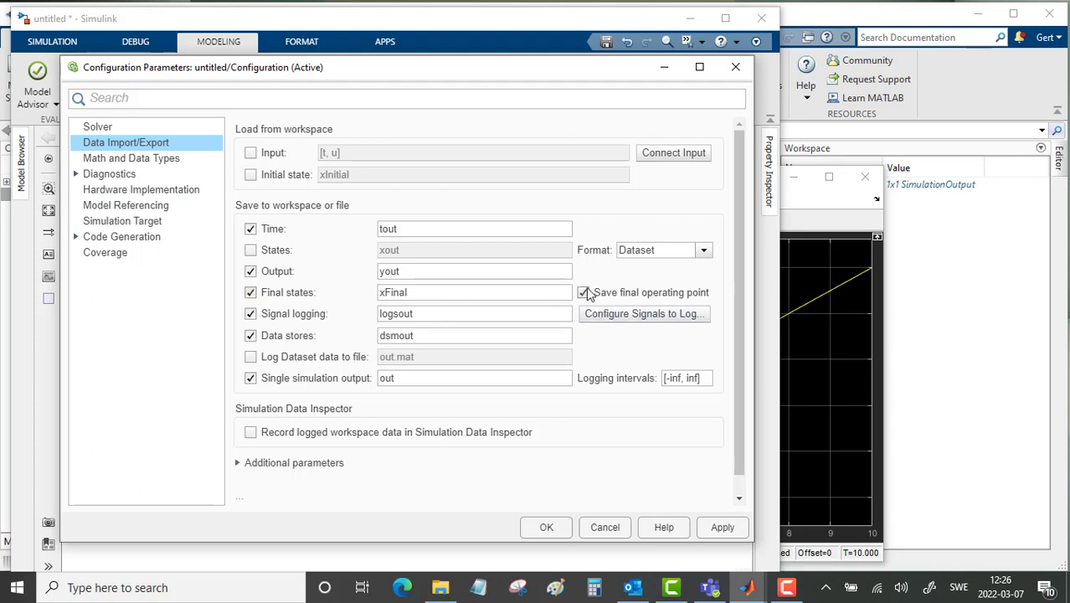
pyautogui.doubleClick(412, 291)
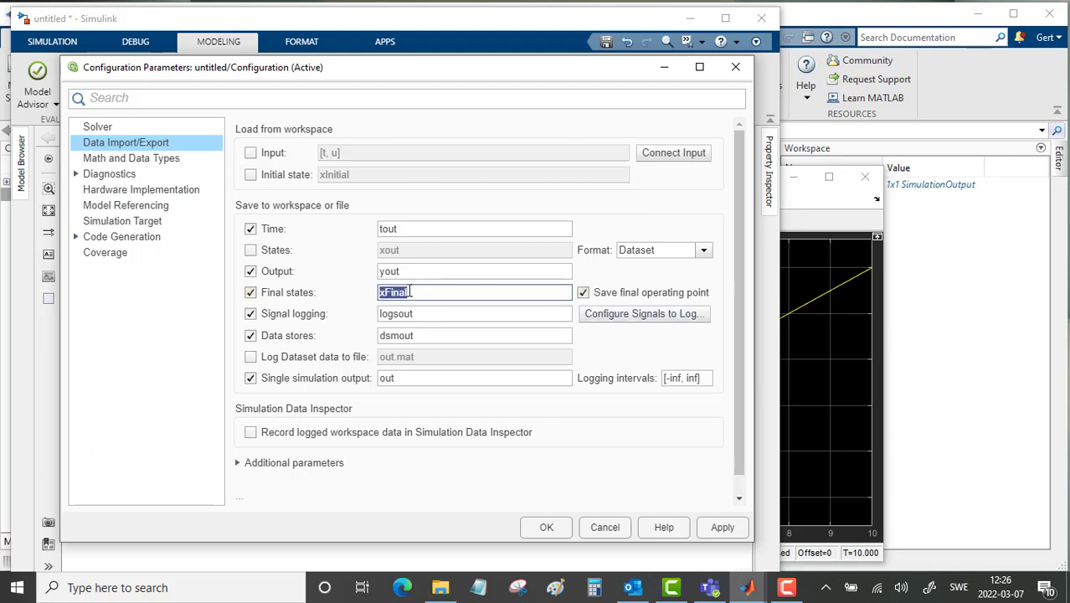
pyautogui.write('First')
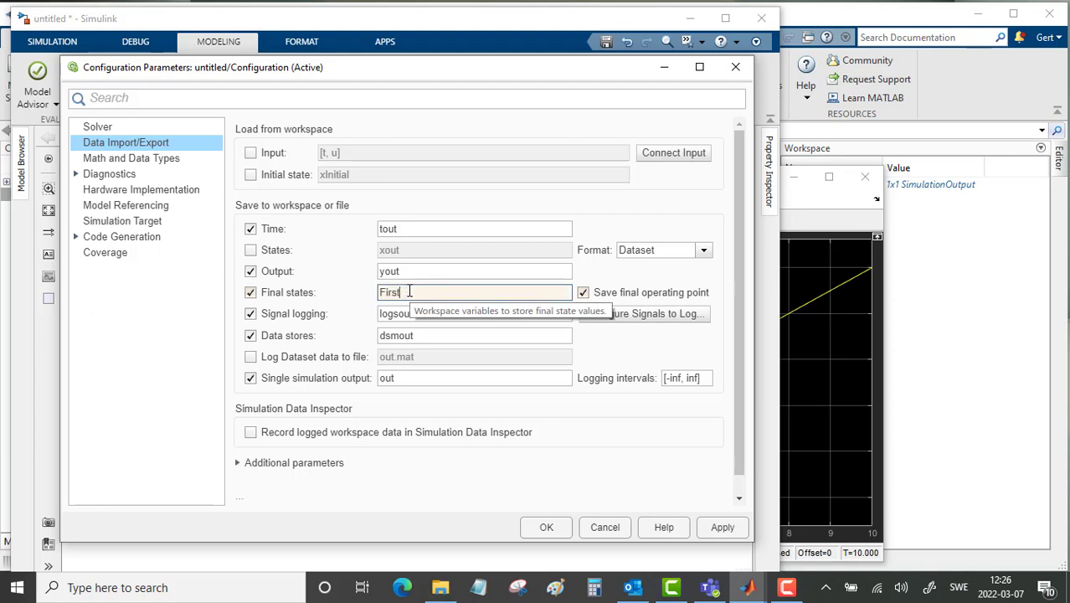
pyautogui.write('Part')
pyautogui.click(725, 525)
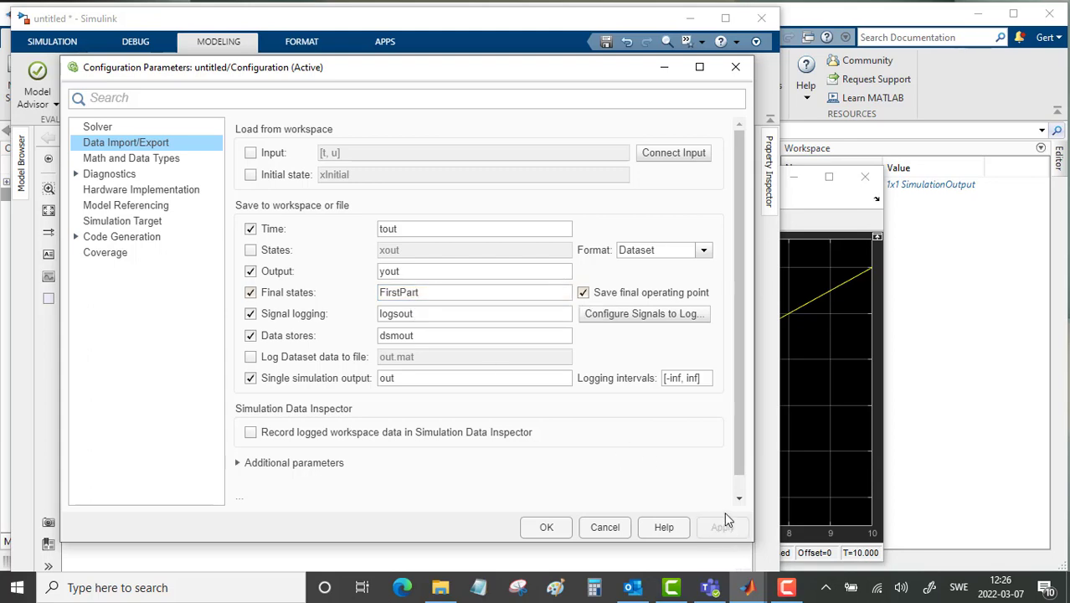
pyautogui.click(546, 528)
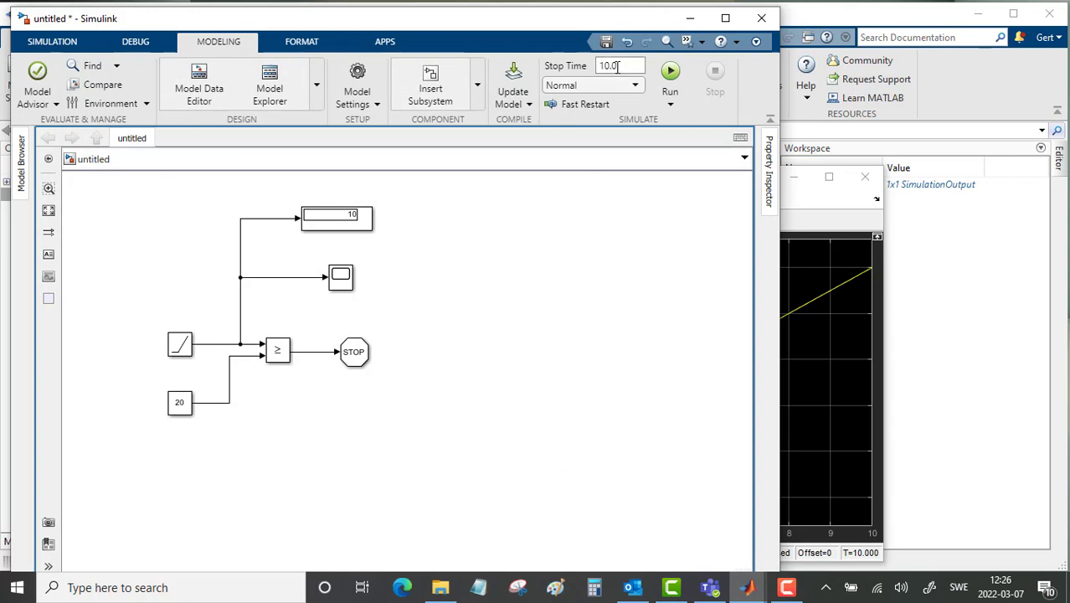
# Step: Rerun the simulation from the Scope to confirm the 0–10 ramp, then move the Scope left
pyautogui.click(807, 216)
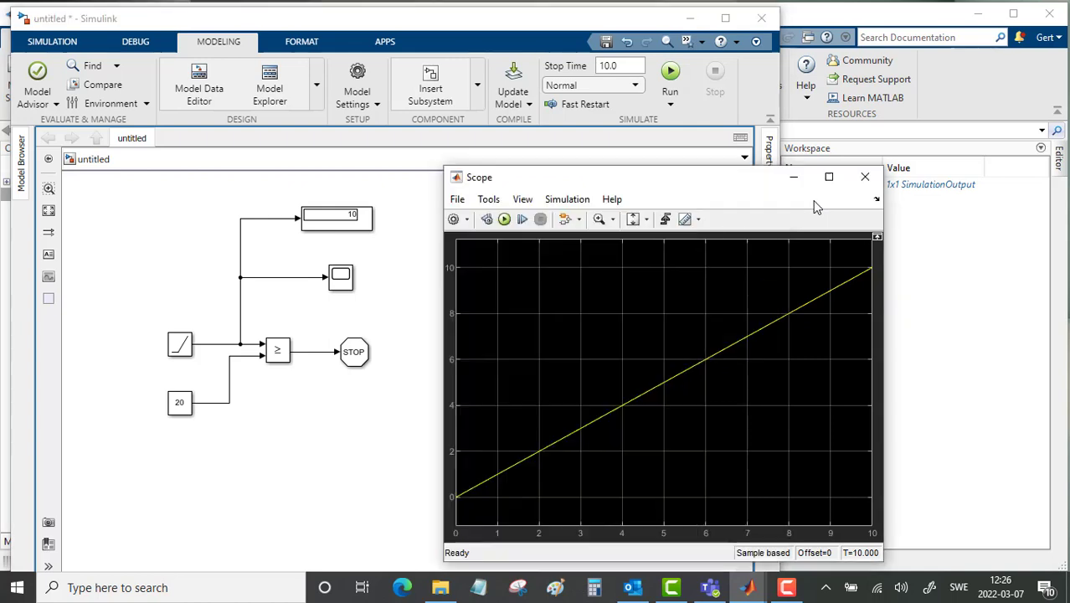
pyautogui.click(505, 219)
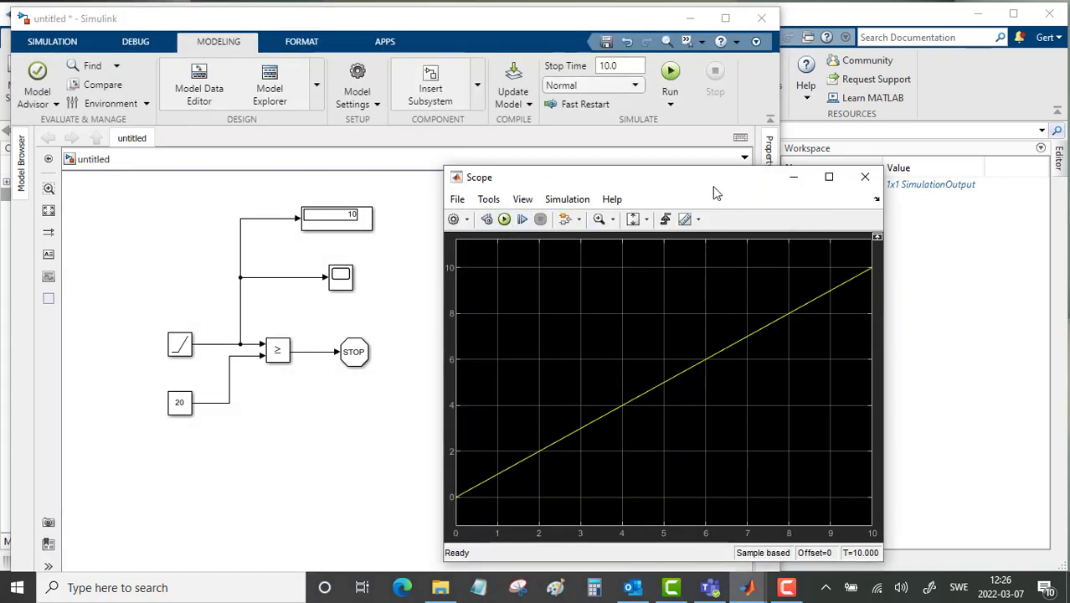
pyautogui.moveTo(705, 183); pyautogui.dragTo(612, 185)
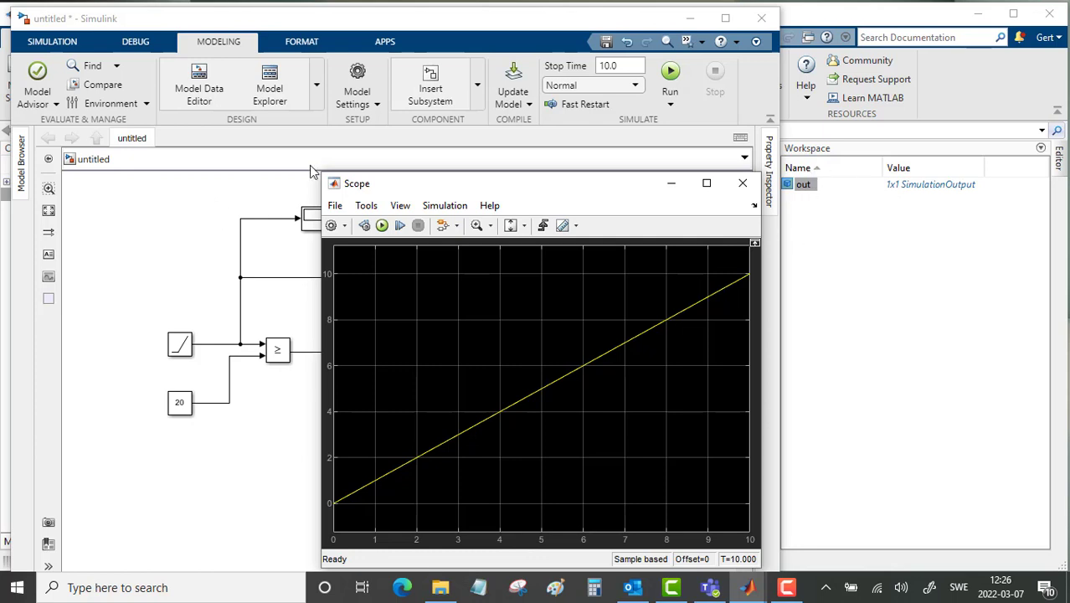
# Step: In the Property Inspector, set the model's StopFcn callback to FirstPart=out.FirstPart;
pyautogui.click(313, 79)
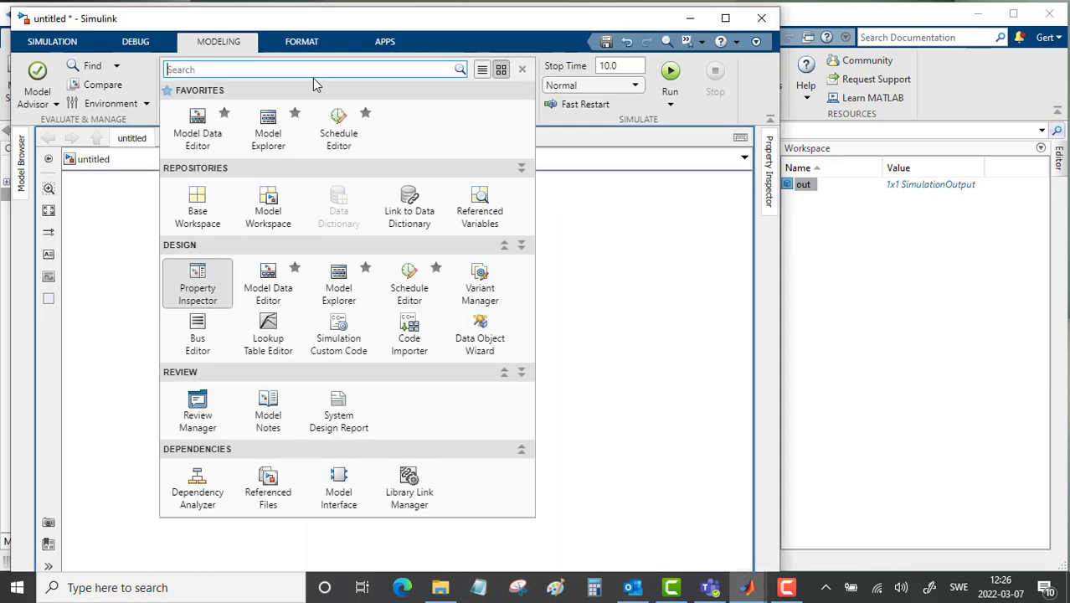
pyautogui.click(200, 275)
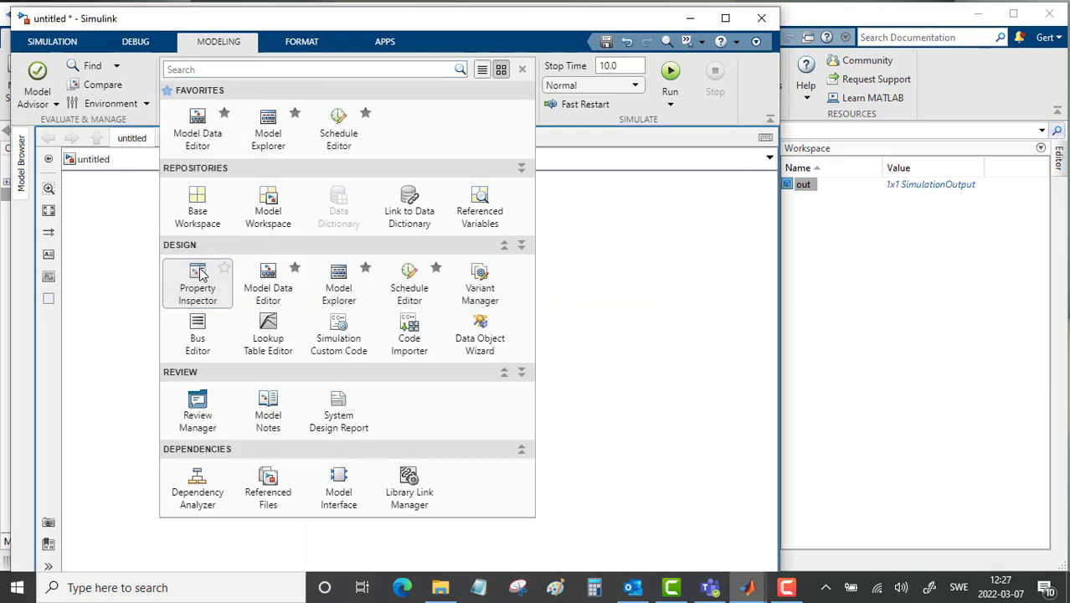
pyautogui.click(201, 274)
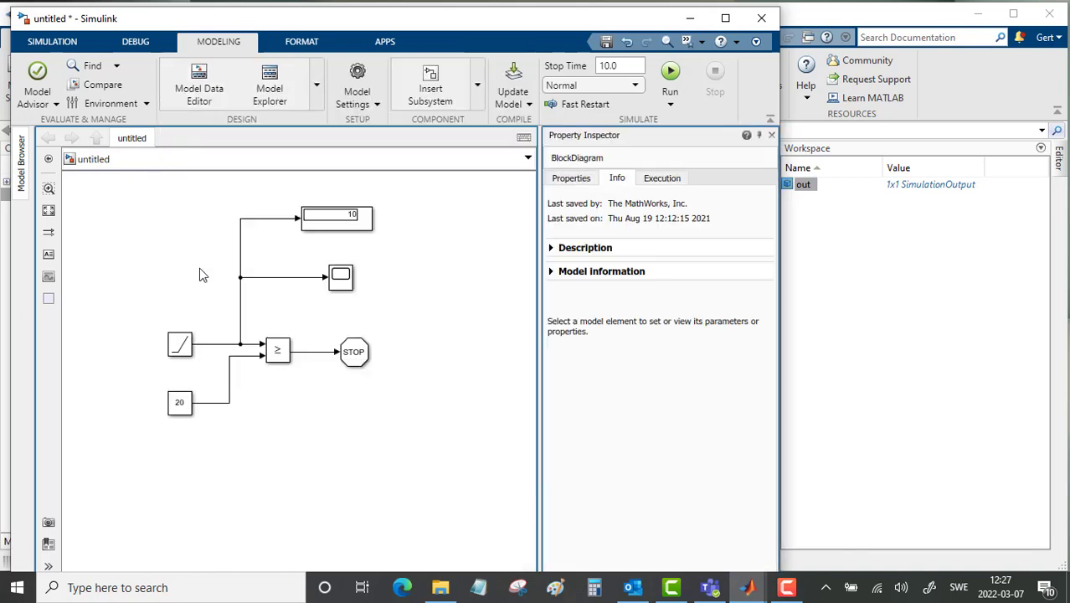
pyautogui.click(571, 179)
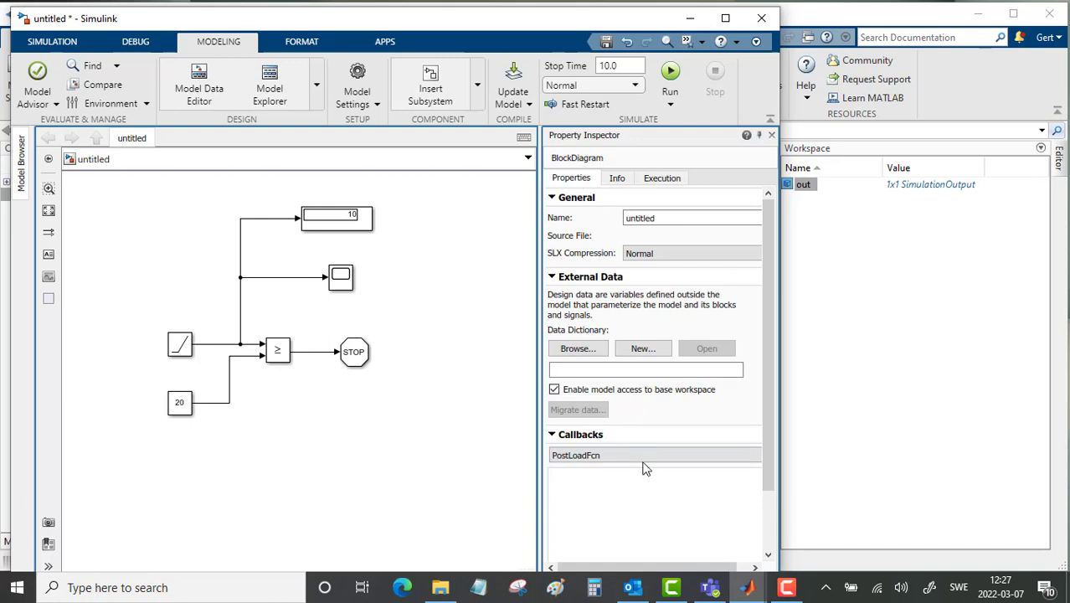
pyautogui.click(611, 455)
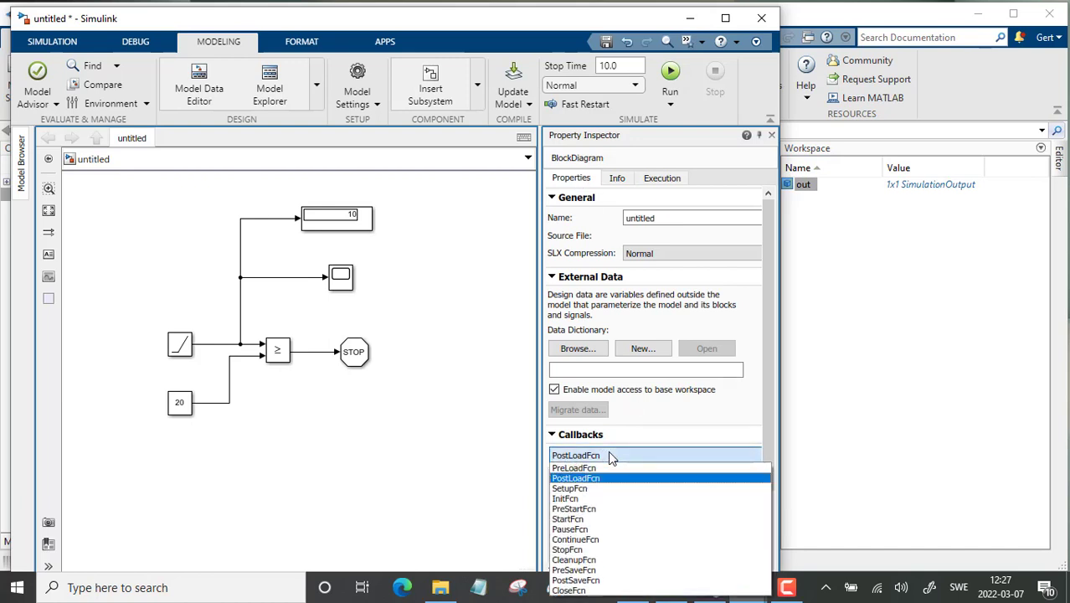
pyautogui.click(586, 550)
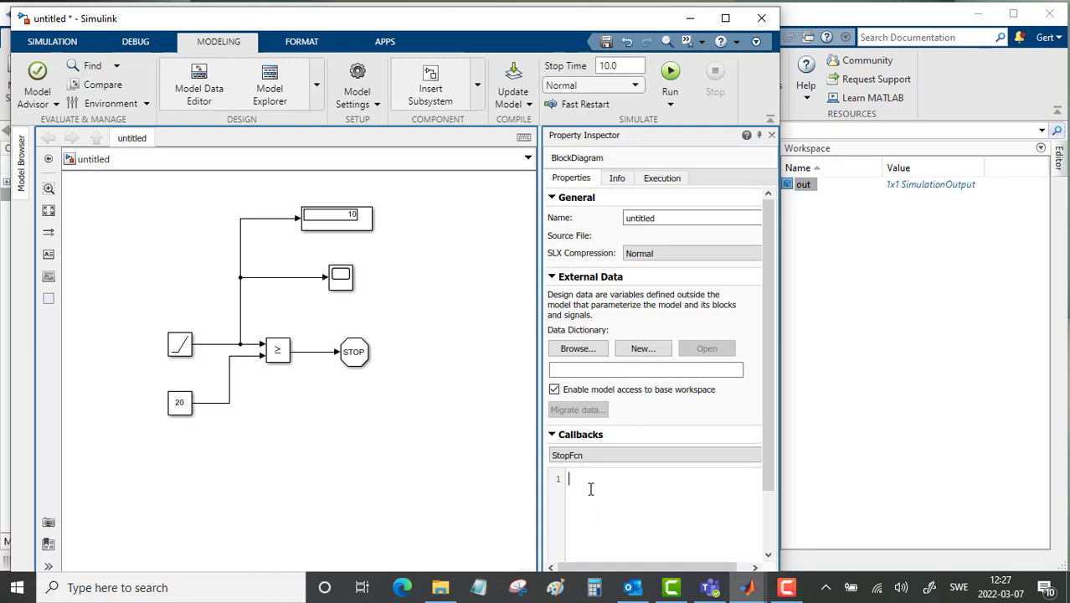
pyautogui.write('FirstPa')
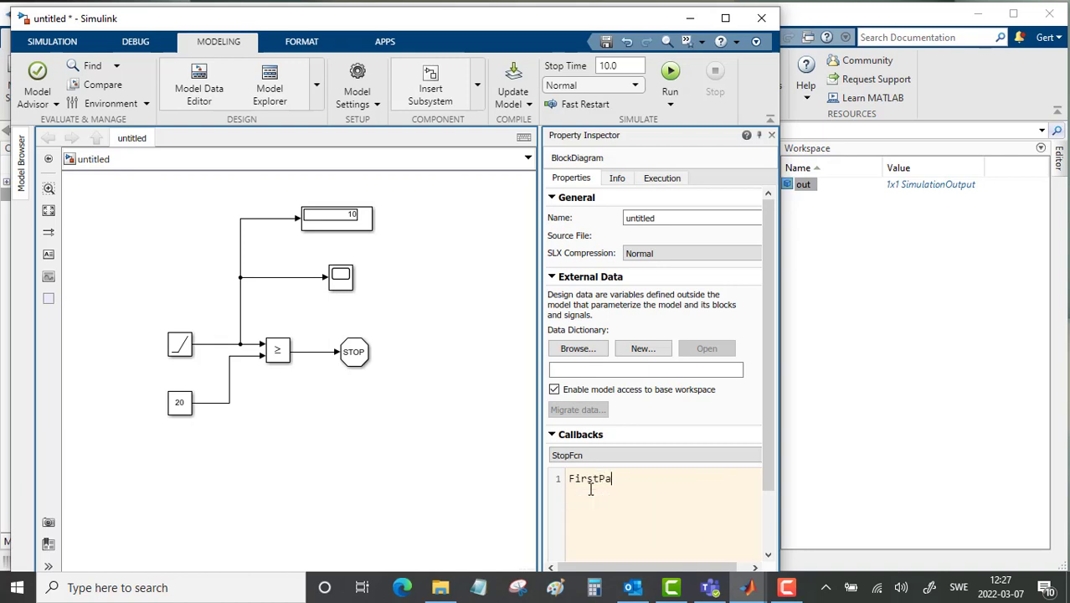
pyautogui.write('rt=out')
pyautogui.press('Escape')
pyautogui.write('.Firs')
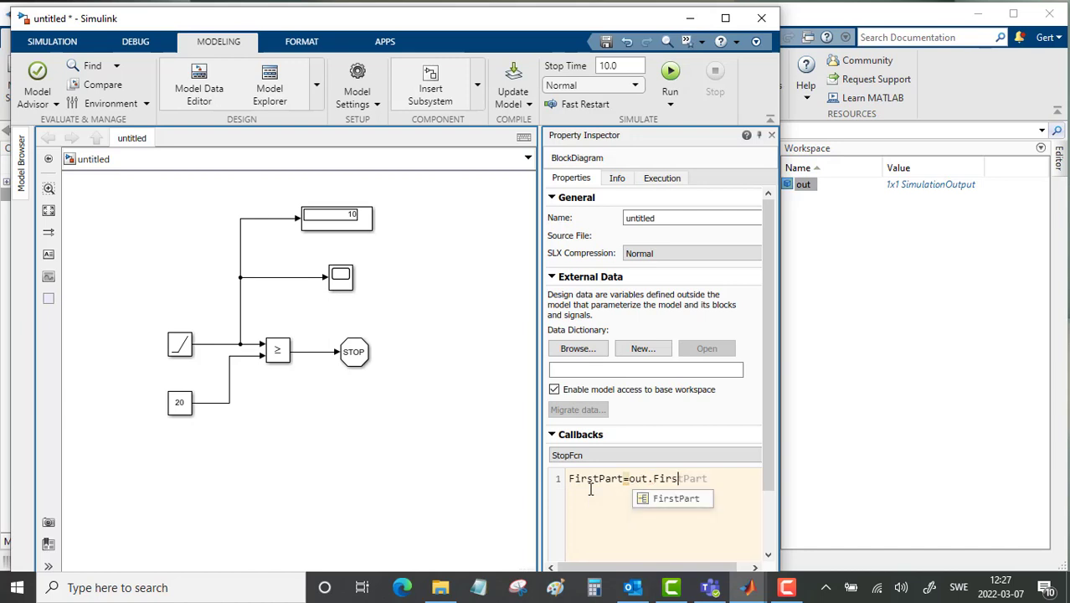
pyautogui.write('tPart')
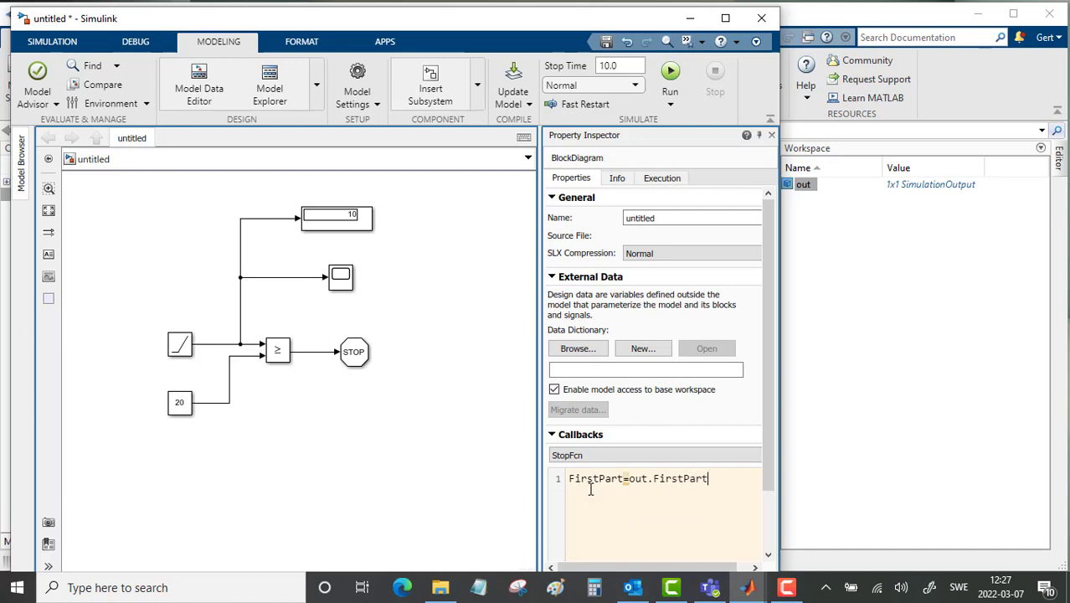
pyautogui.write(';')
pyautogui.click(429, 479)
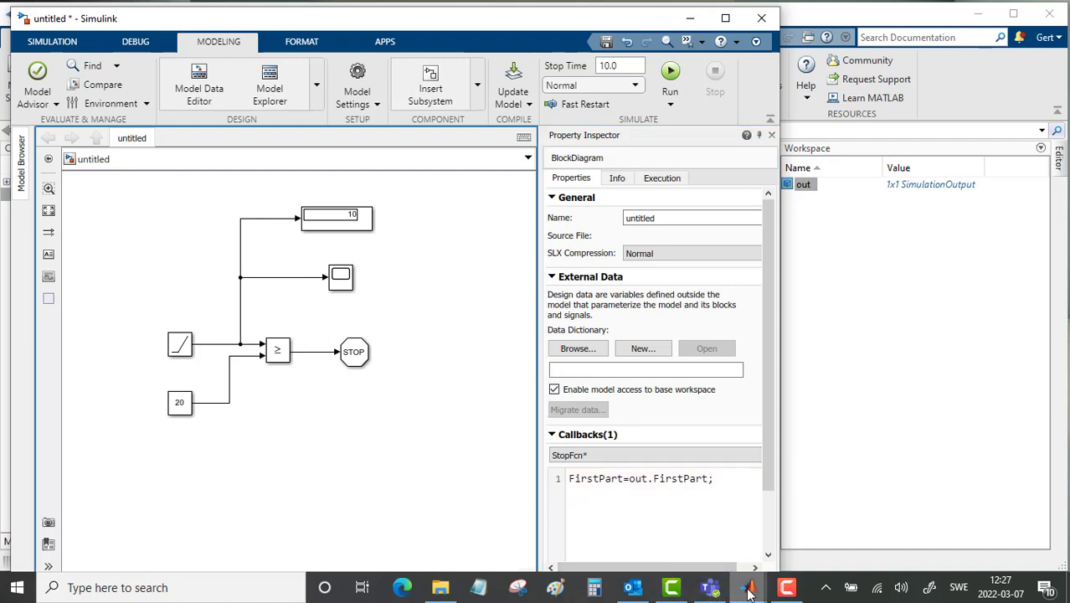
# Step: Rerun the 10 s simulation from the Scope so FirstPart appears in the workspace
pyautogui.moveTo(748, 590)
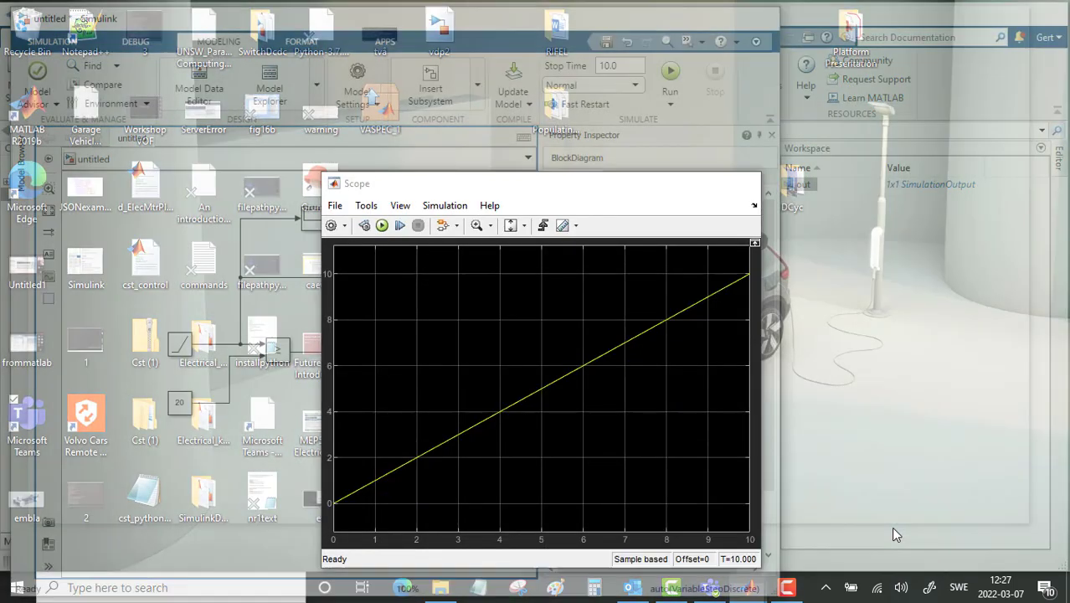
pyautogui.click(891, 526)
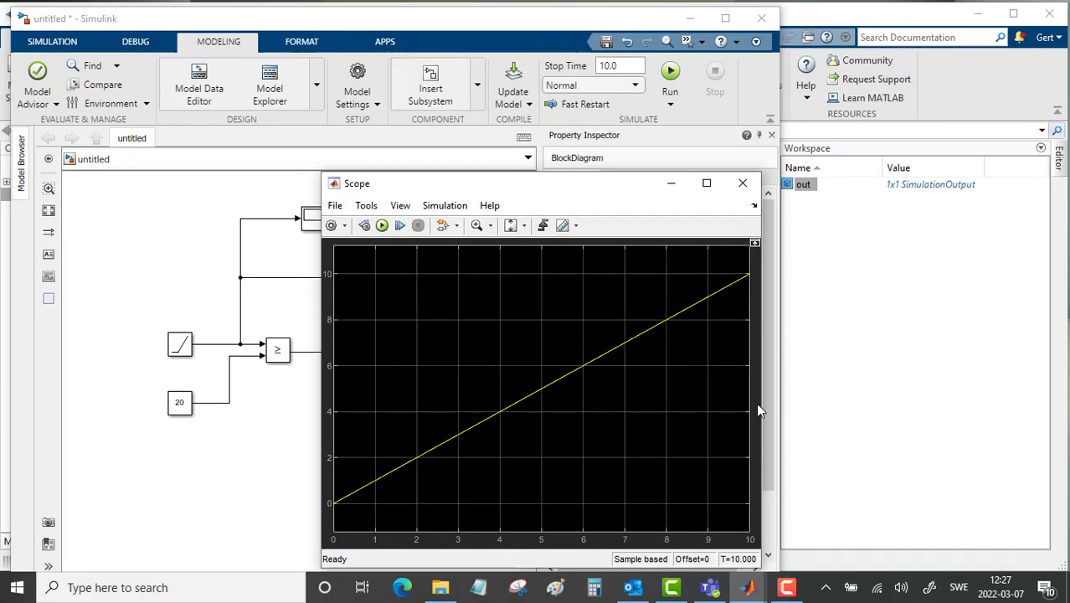
pyautogui.click(383, 227)
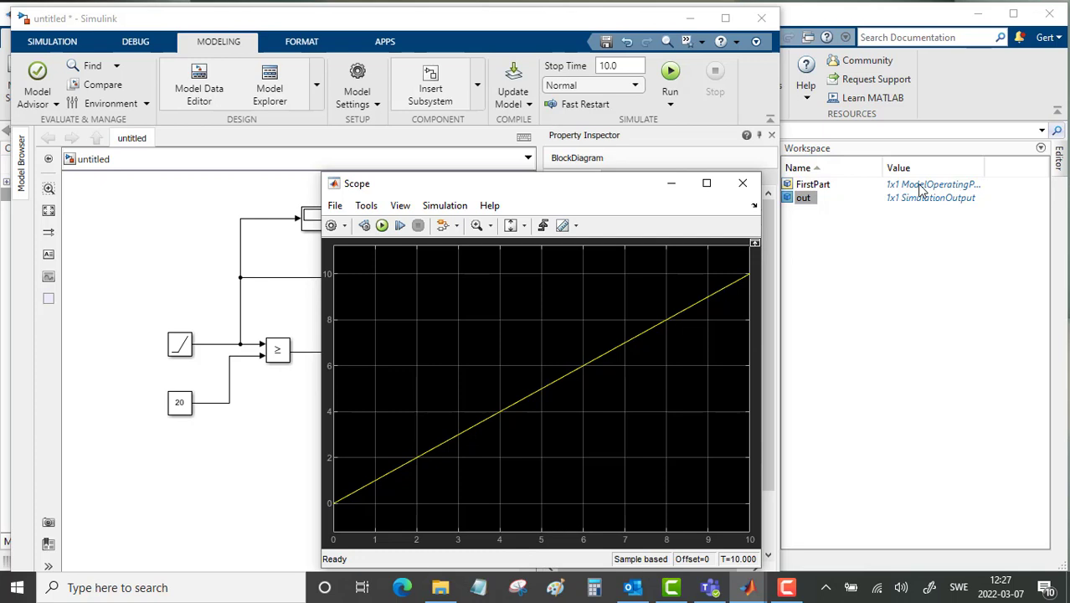
# Step: In Data Import/Export, turn off Final states and load the initial state from FirstPart
pyautogui.click(360, 77)
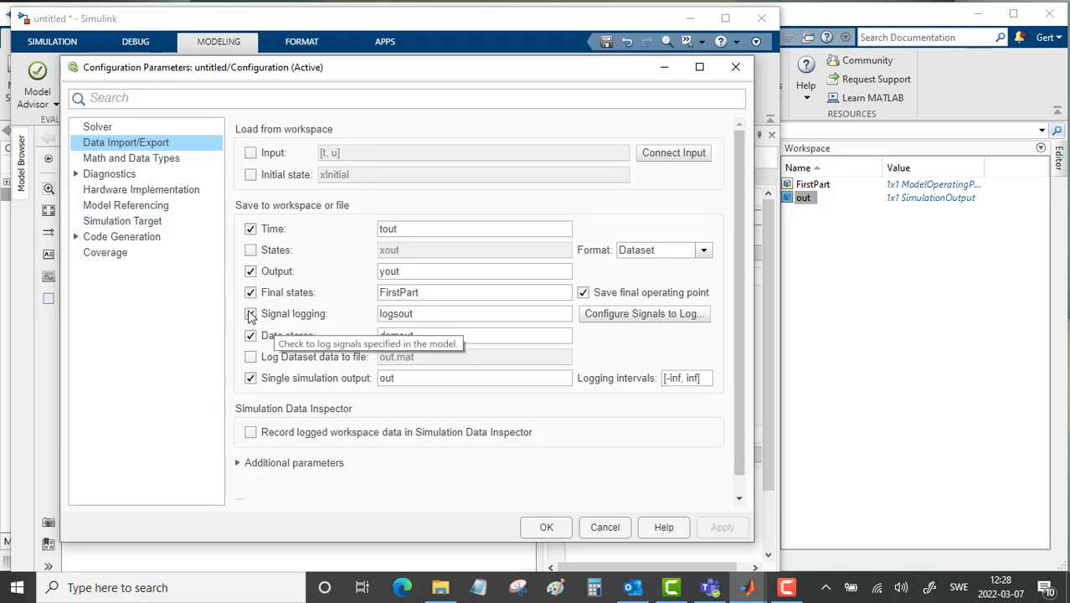
pyautogui.click(251, 293)
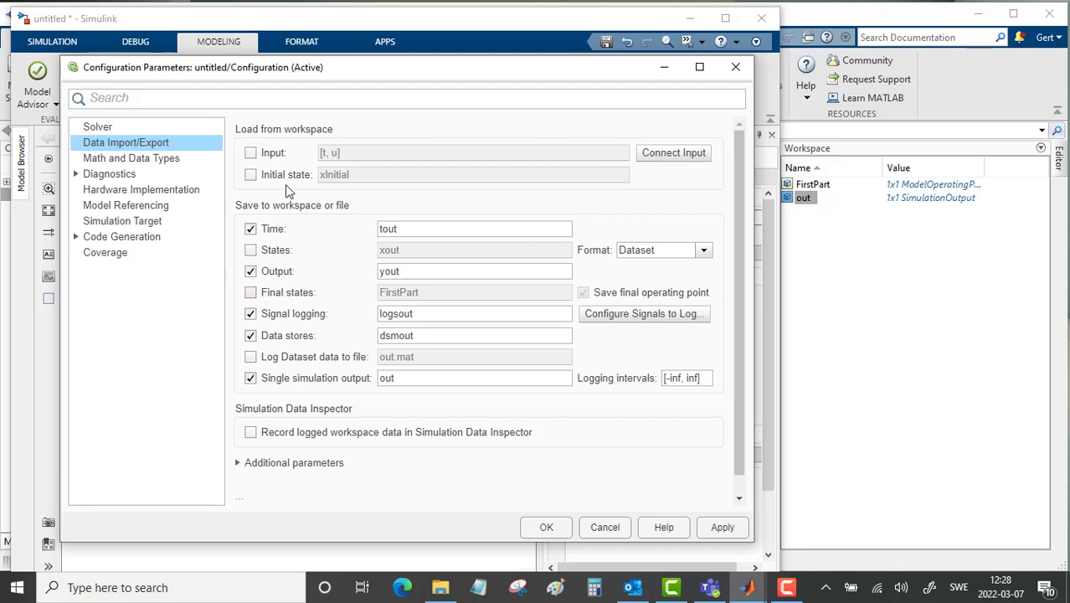
pyautogui.click(250, 174)
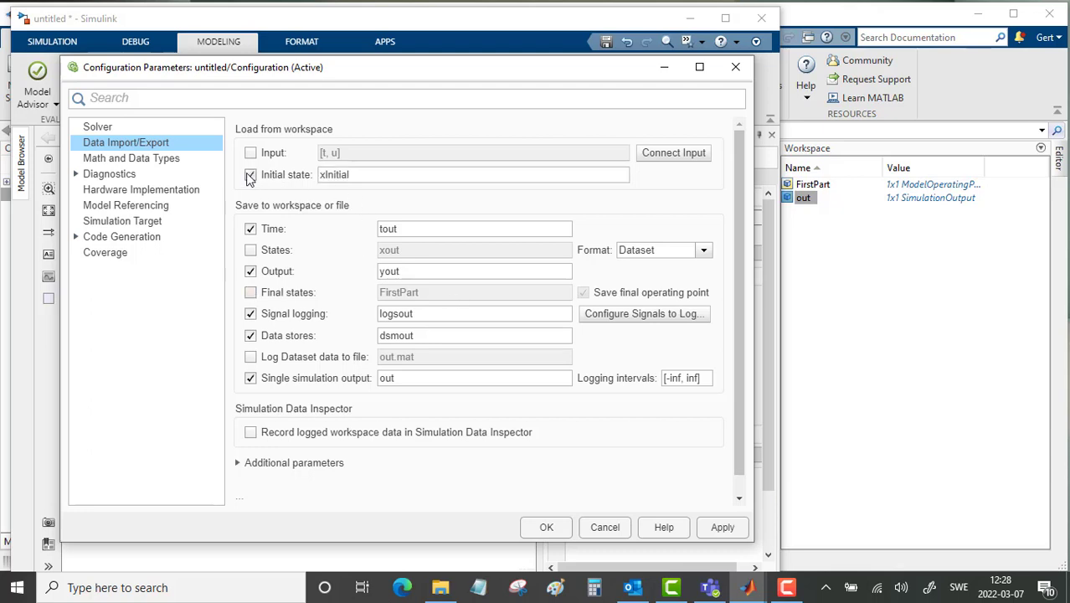
pyautogui.doubleClick(358, 176)
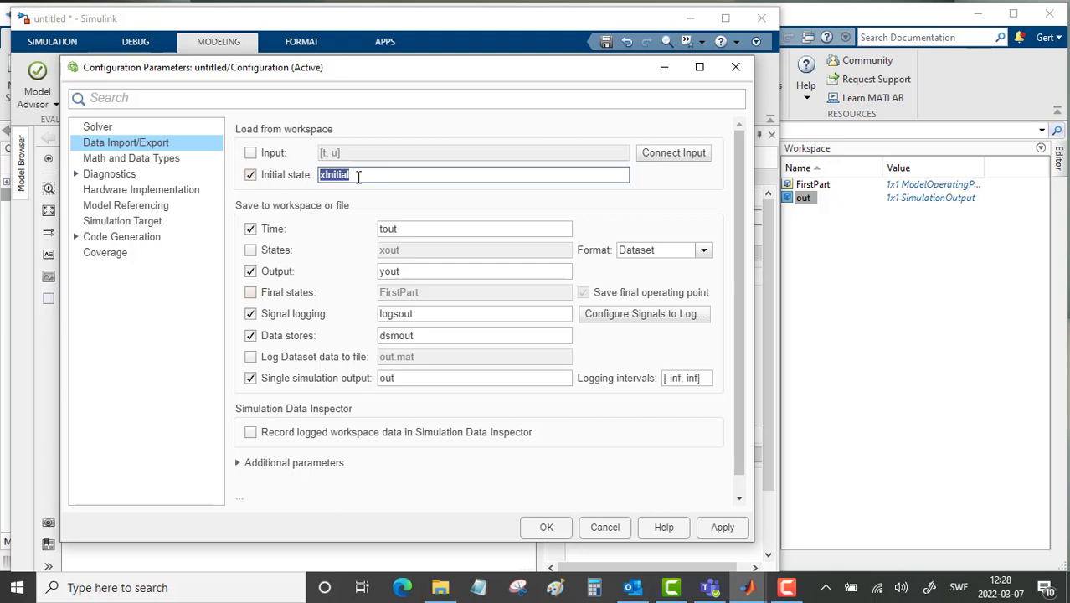
pyautogui.write('FirstPart')
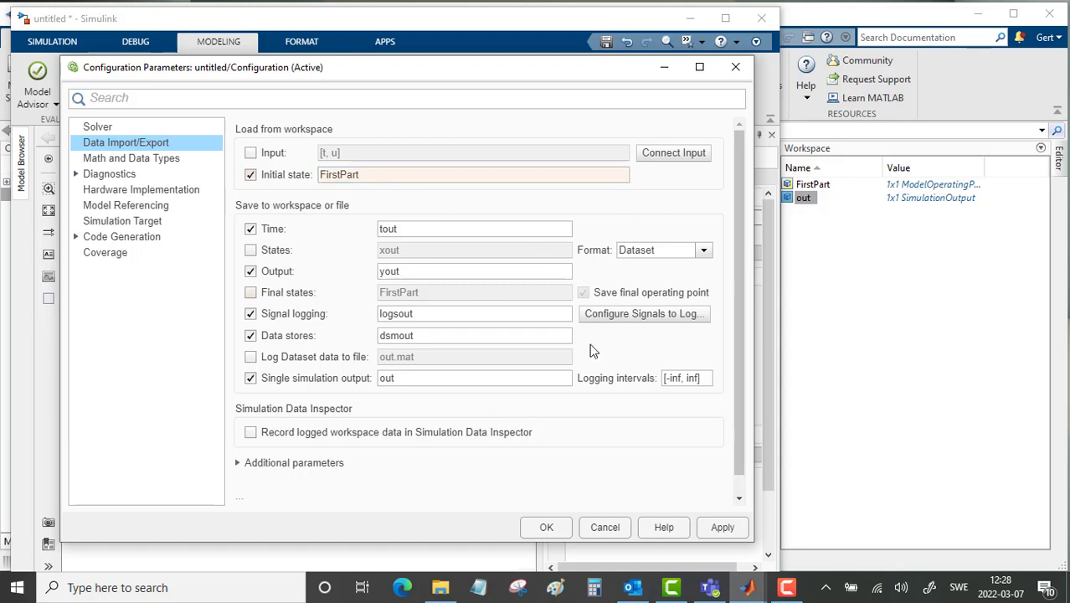
pyautogui.click(722, 527)
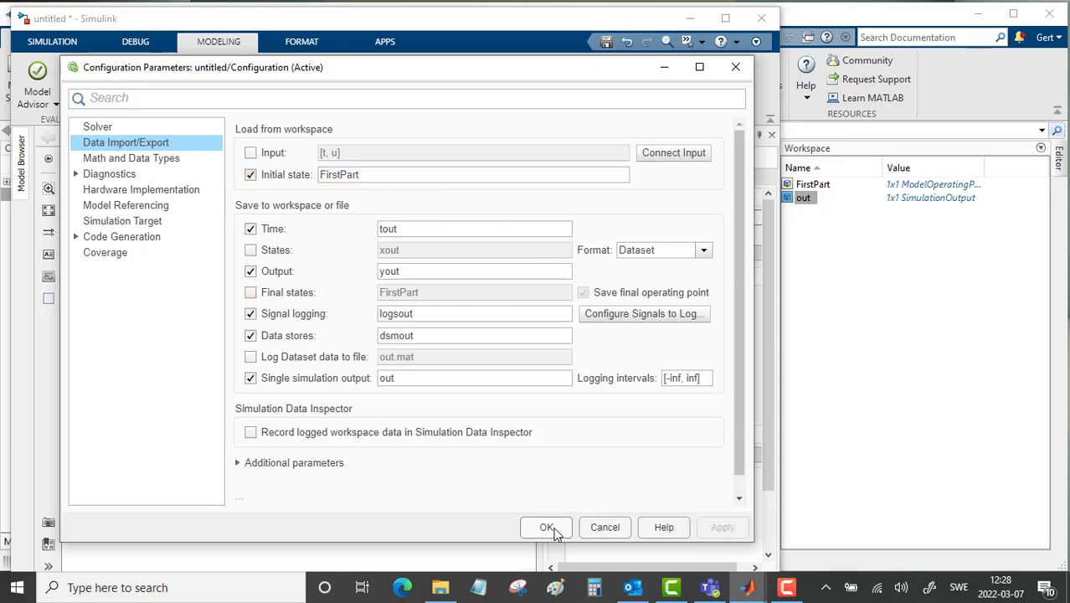
pyautogui.click(556, 528)
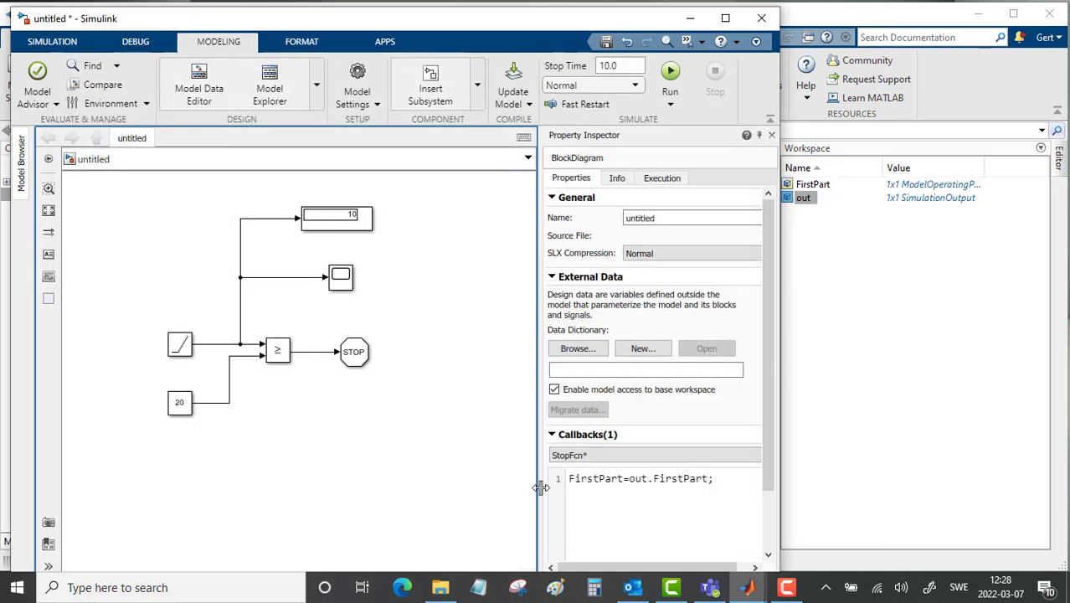
# Step: Close the Property Inspector and change the simulation stop time from 10.0 to 30.0
pyautogui.click(771, 134)
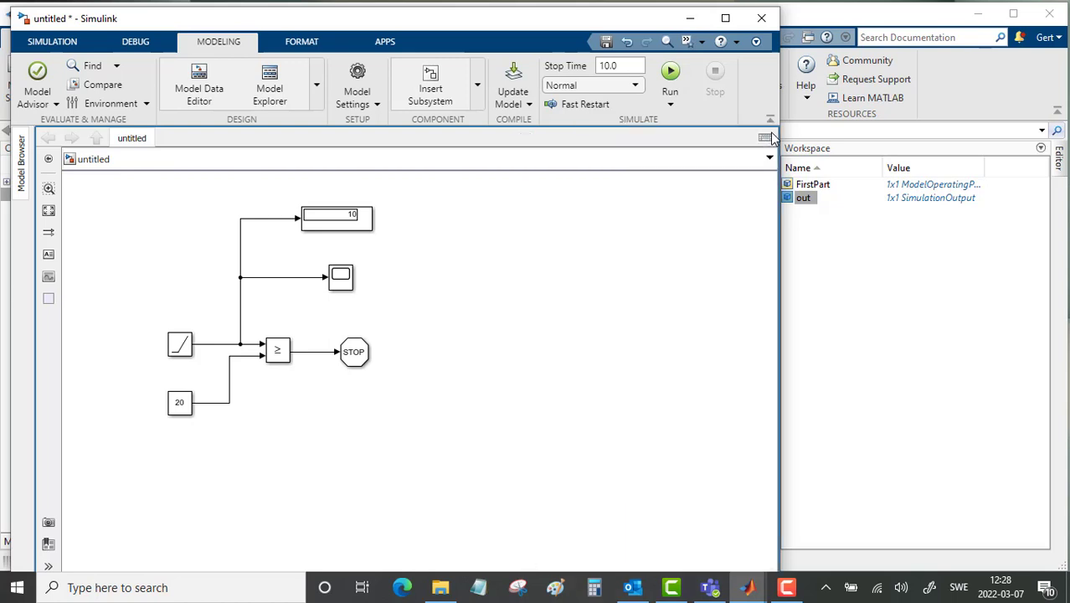
pyautogui.click(611, 65)
pyautogui.click(604, 66)
pyautogui.press('BackSpace')
pyautogui.write('3')
pyautogui.click(596, 310)
# Step: Run the simulation from the Scope, resuming from FirstPart and plotting 10 to 20
pyautogui.moveTo(748, 586)
pyautogui.click(899, 526)
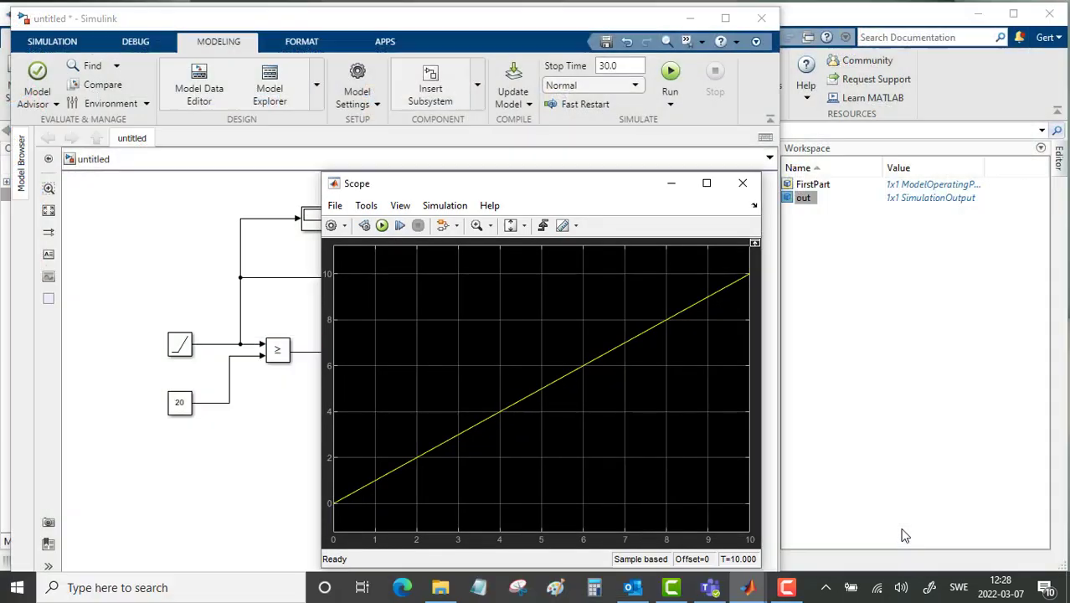
pyautogui.moveTo(552, 186); pyautogui.dragTo(585, 174)
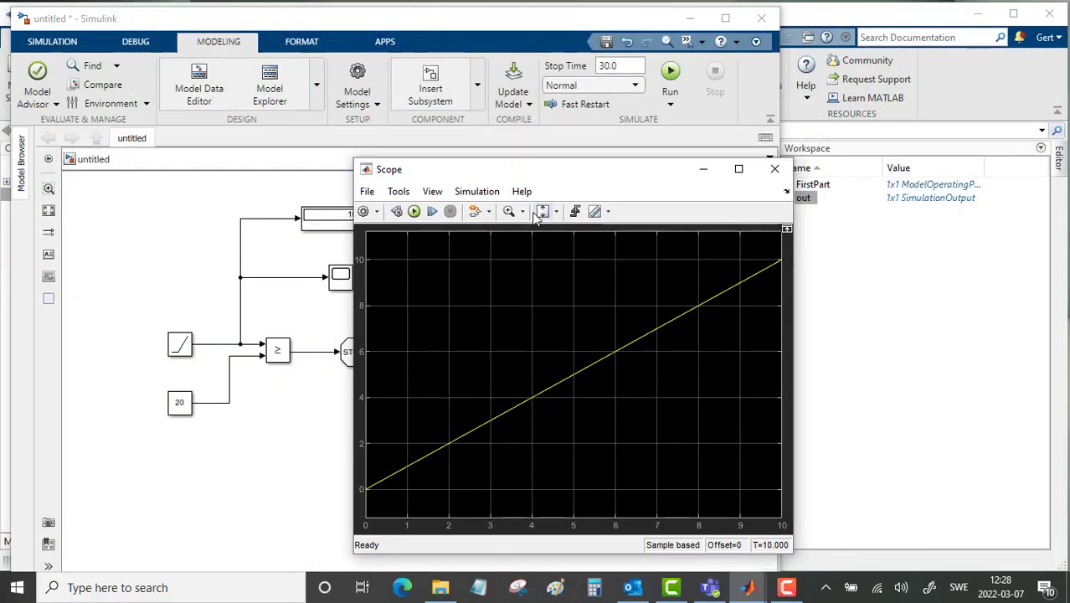
pyautogui.click(413, 212)
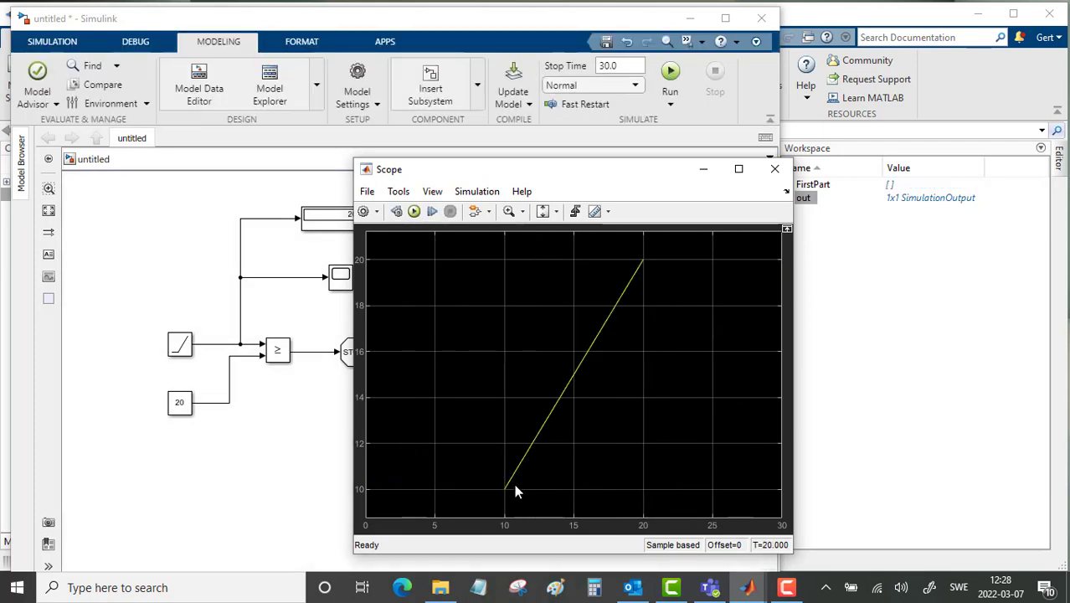